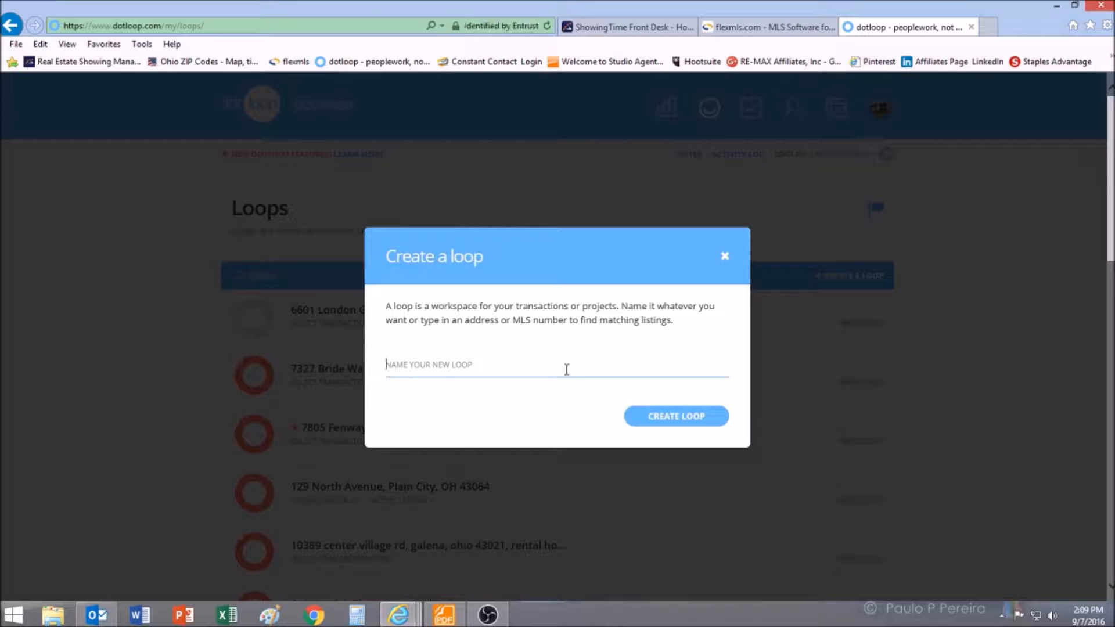
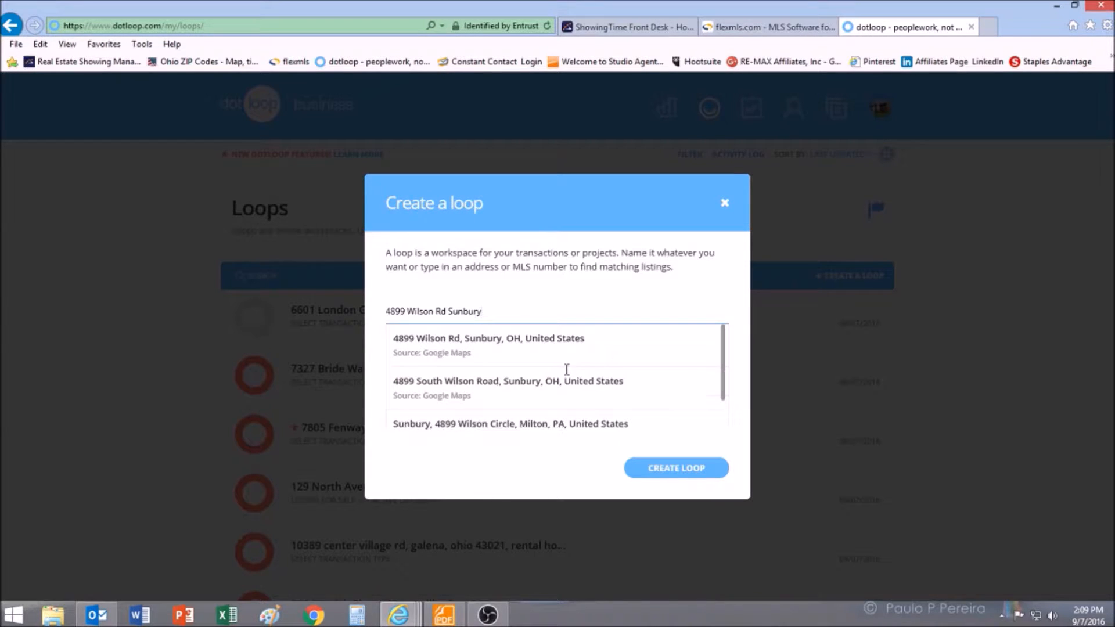
pyautogui.click(567, 357)
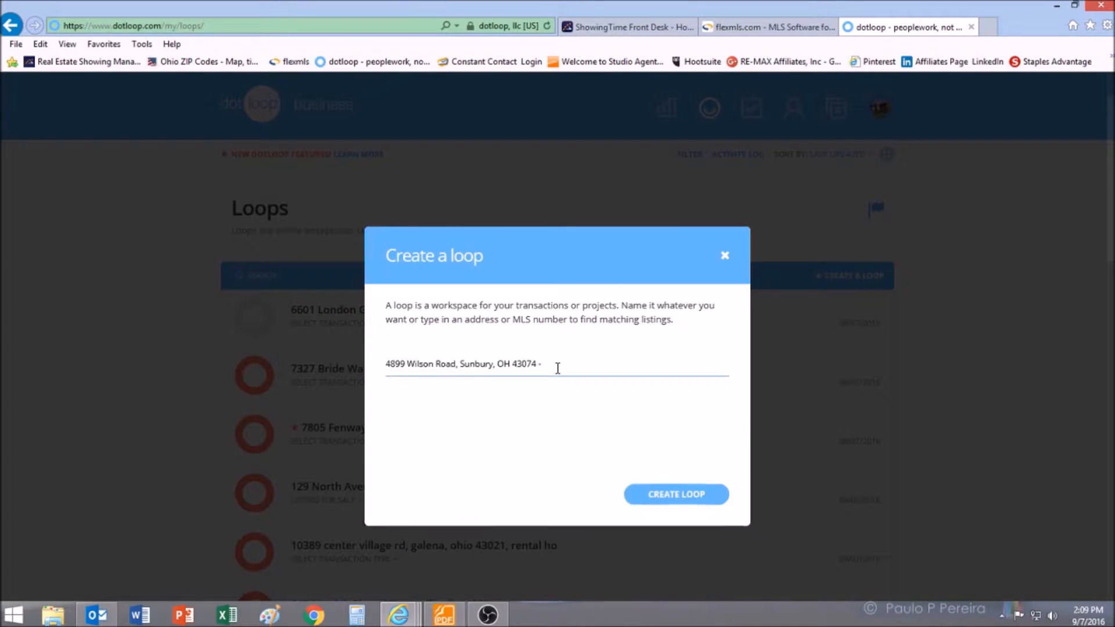
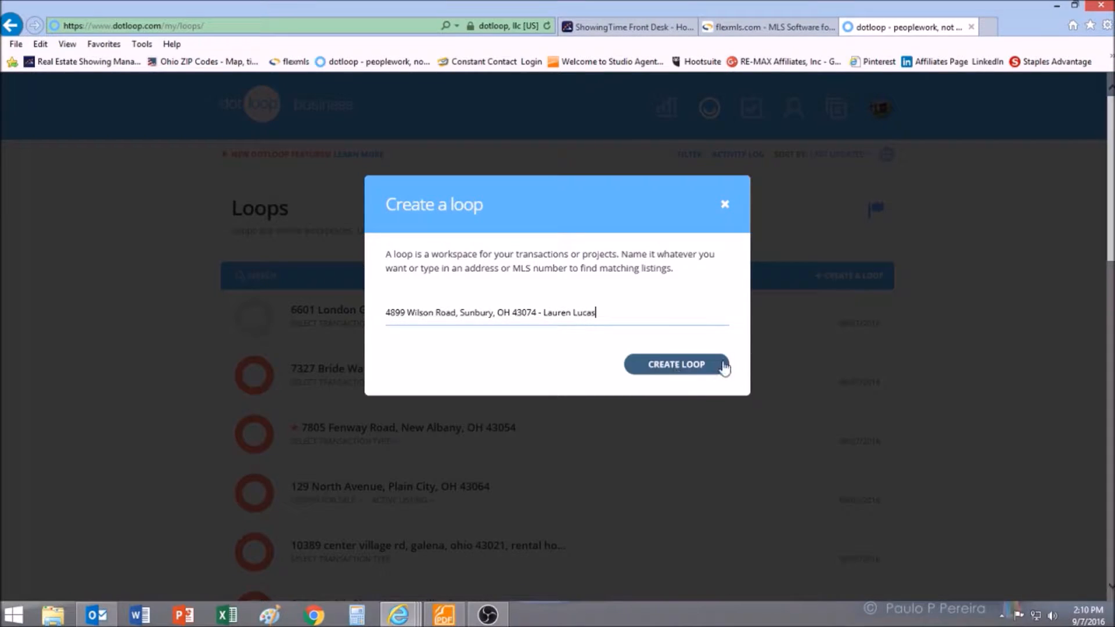
pyautogui.click(701, 369)
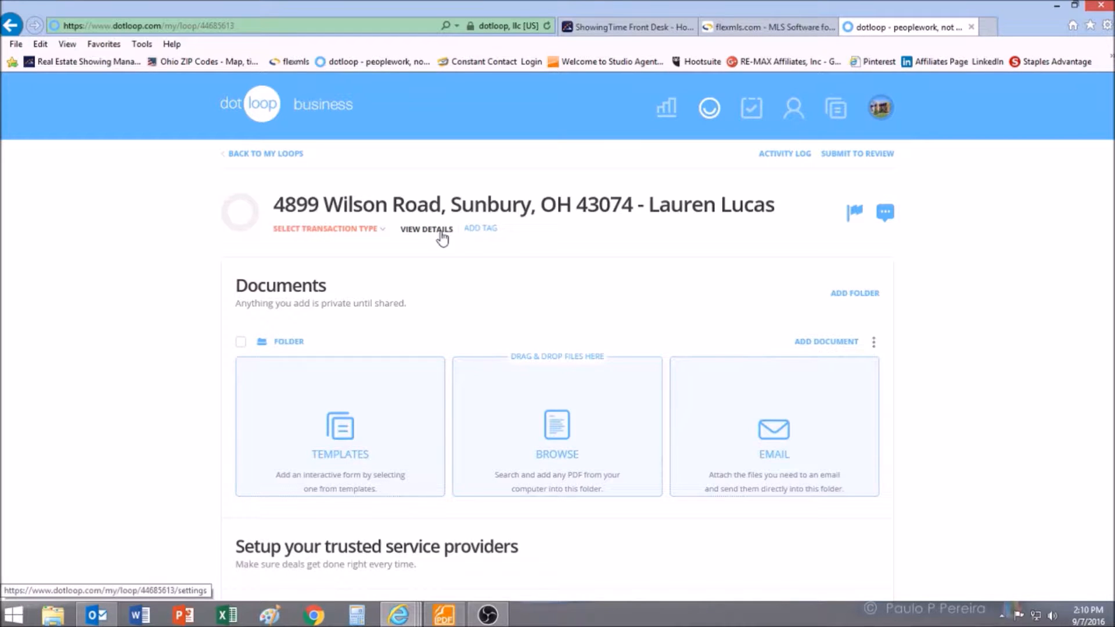
# - Set the loop's transaction type to Purchase and status to Pre-Offer, then view its details
pyautogui.click(341, 231)
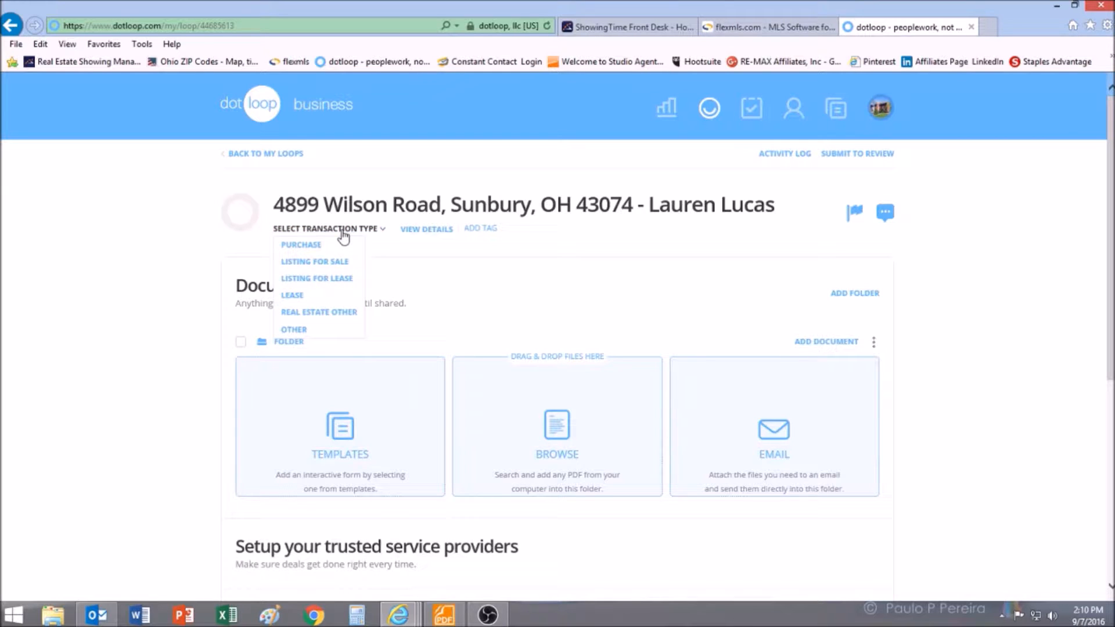
pyautogui.click(339, 246)
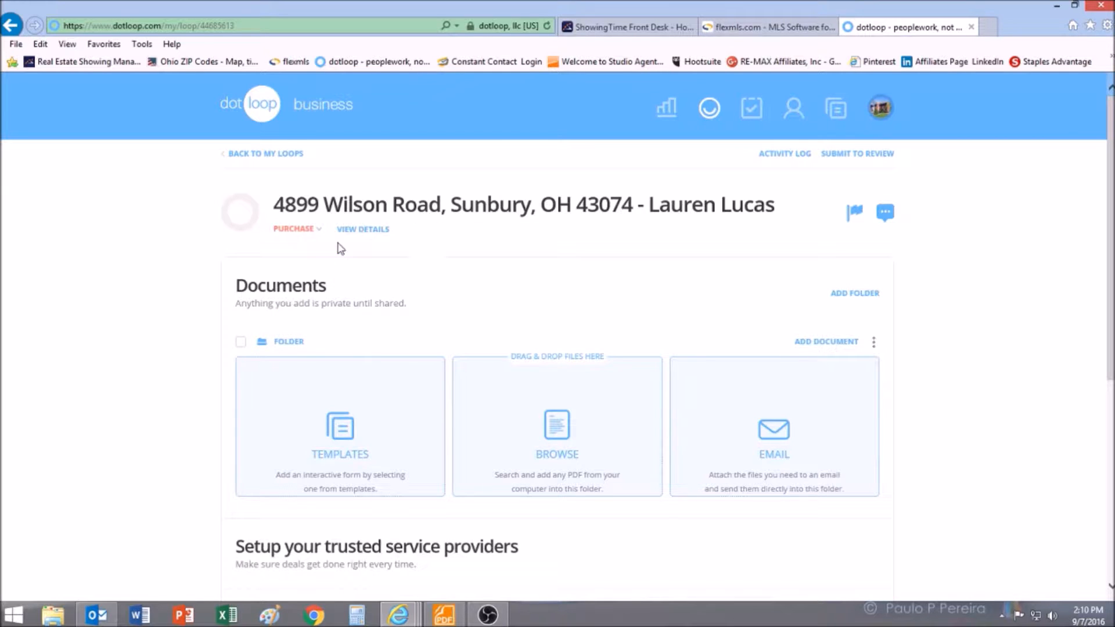
pyautogui.click(368, 229)
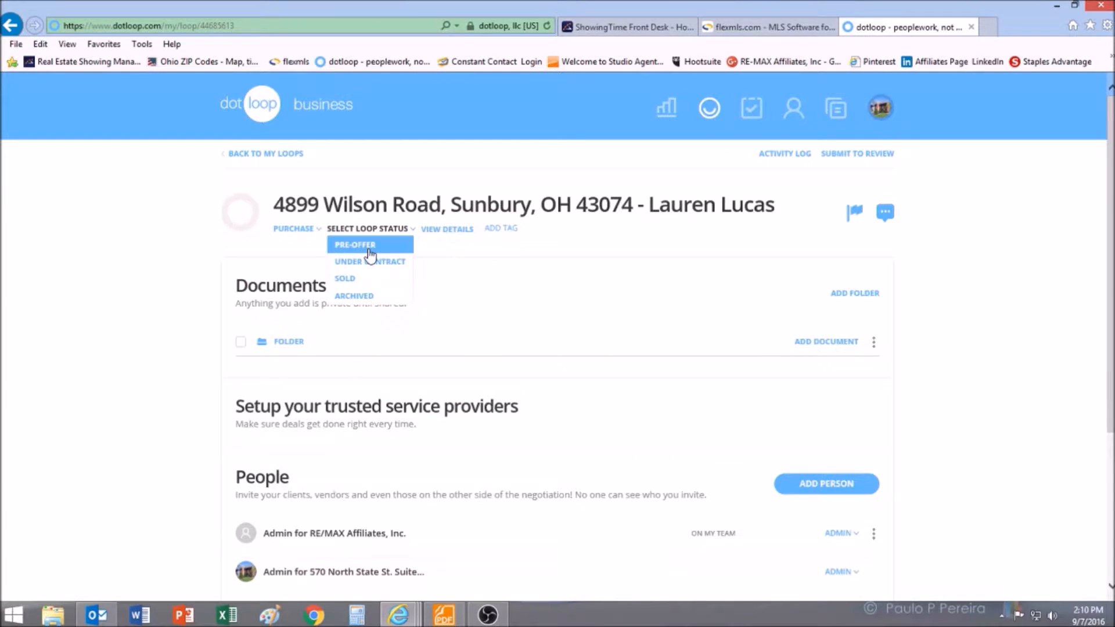
pyautogui.click(371, 246)
pyautogui.click(424, 231)
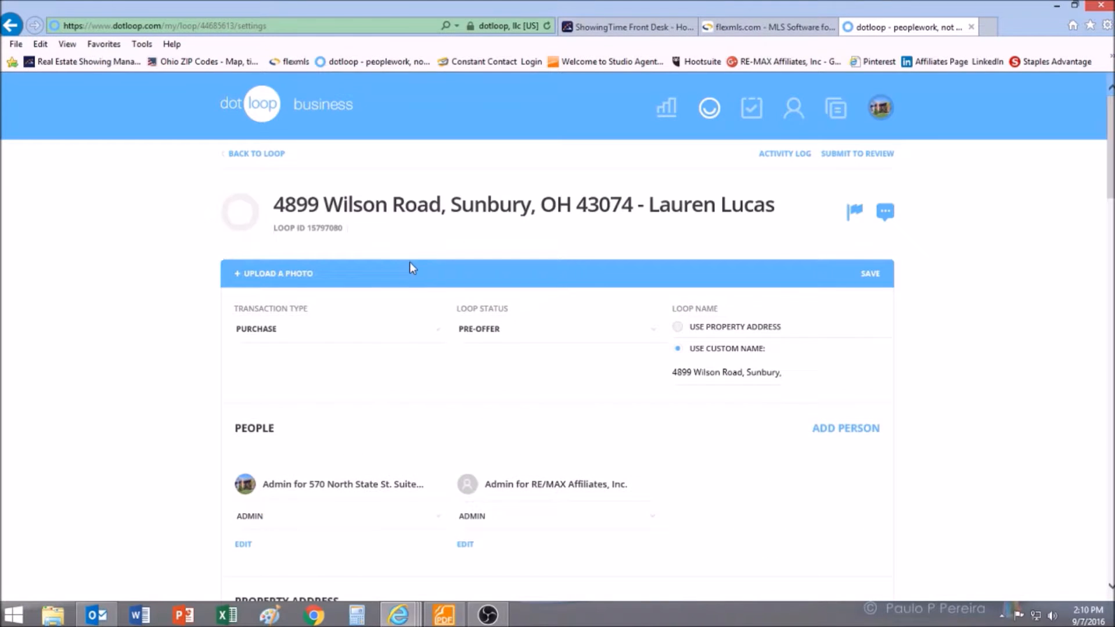
pyautogui.scroll(-5, 326, 331)
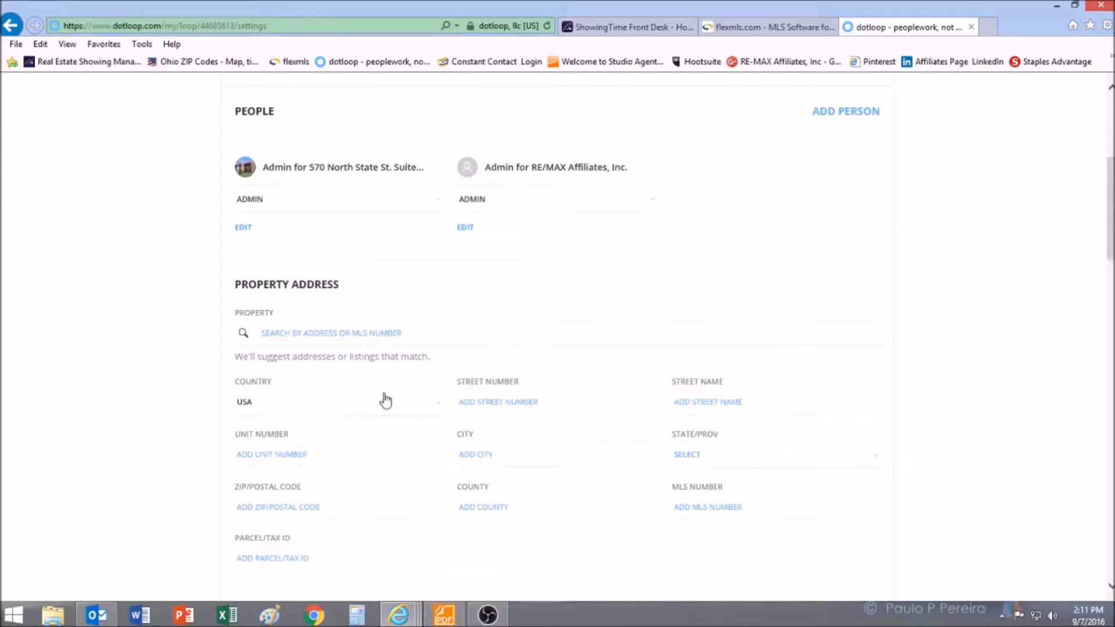
pyautogui.click(392, 338)
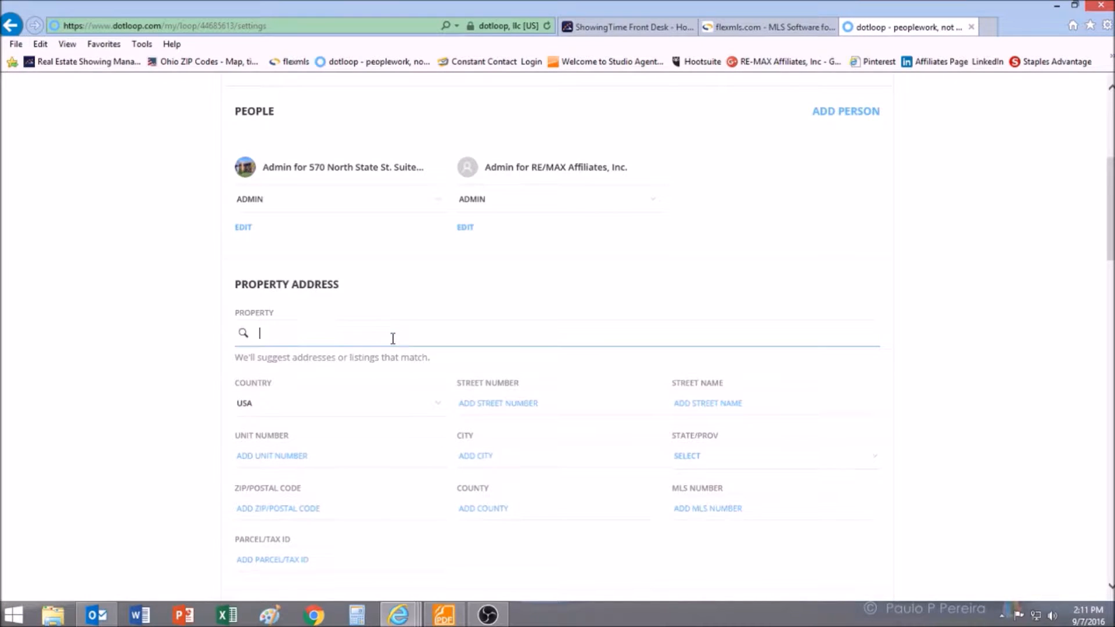
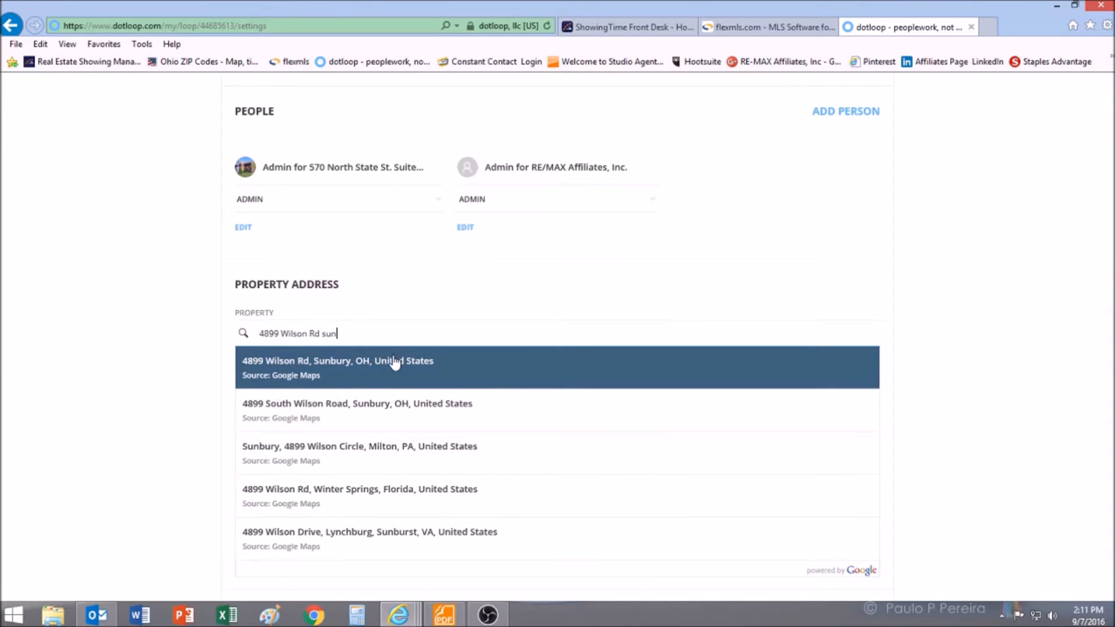
pyautogui.click(392, 361)
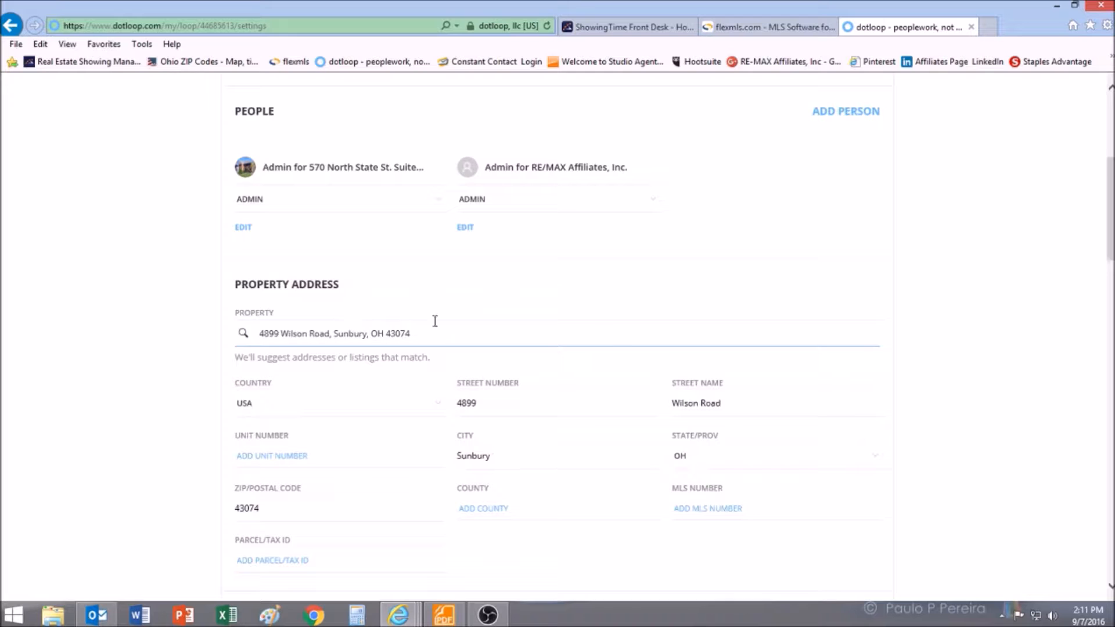
# - Add MLS number 216053232 to the loop
pyautogui.scroll(-1, 764, 382)
pyautogui.scroll(-2, 763, 381)
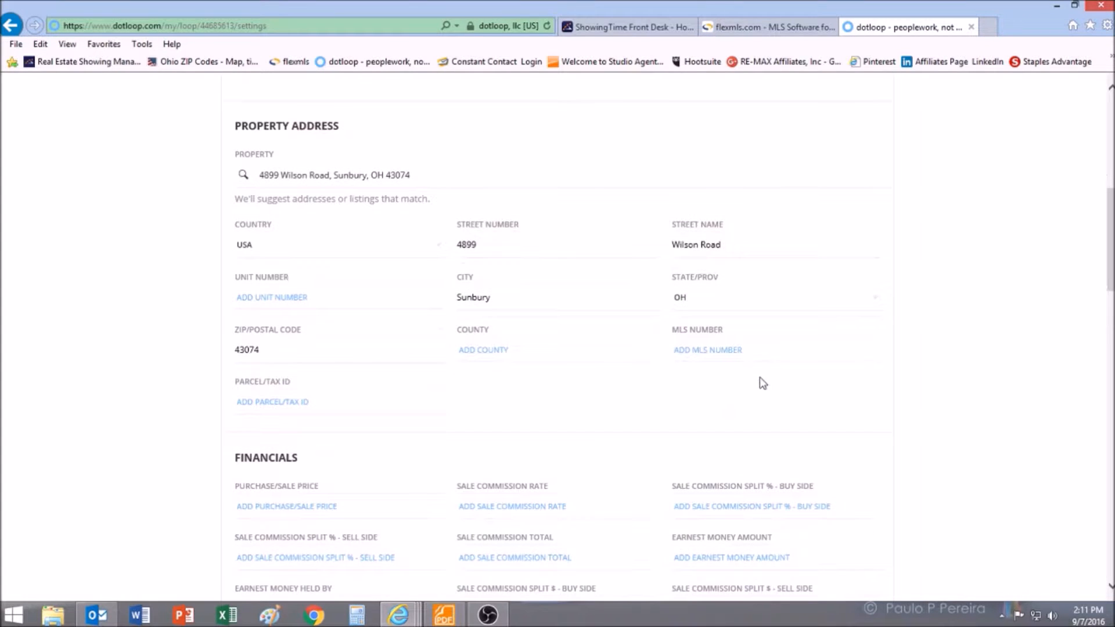
pyautogui.scroll(-1, 762, 381)
pyautogui.click(741, 273)
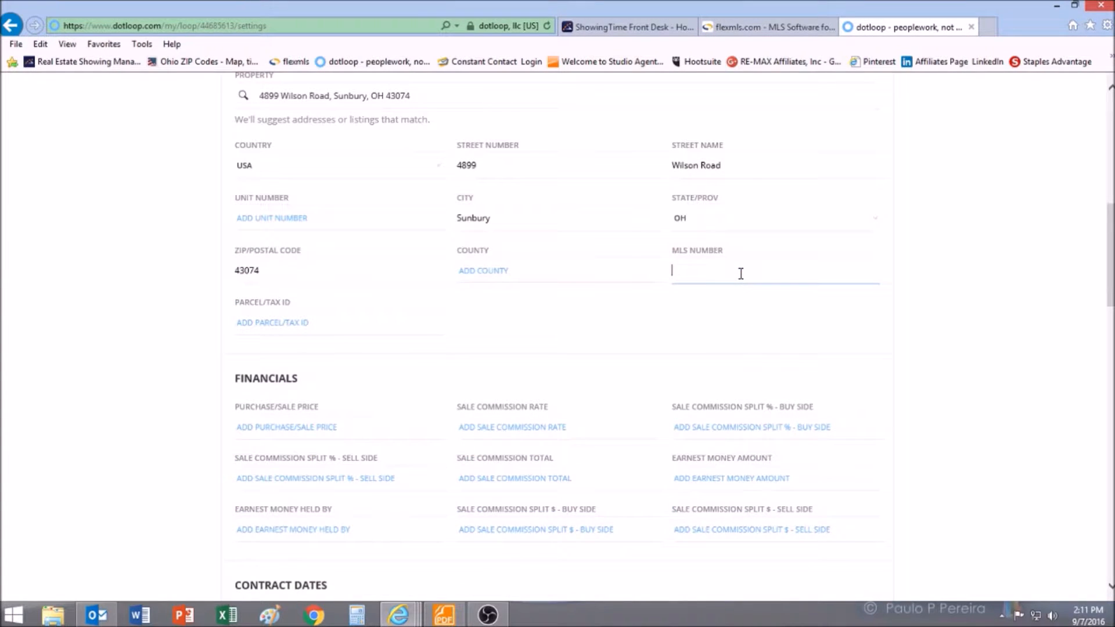
pyautogui.write('216053232')
# - Enter a purchase/sale price of $500,000.00
pyautogui.scroll(-3, 604, 296)
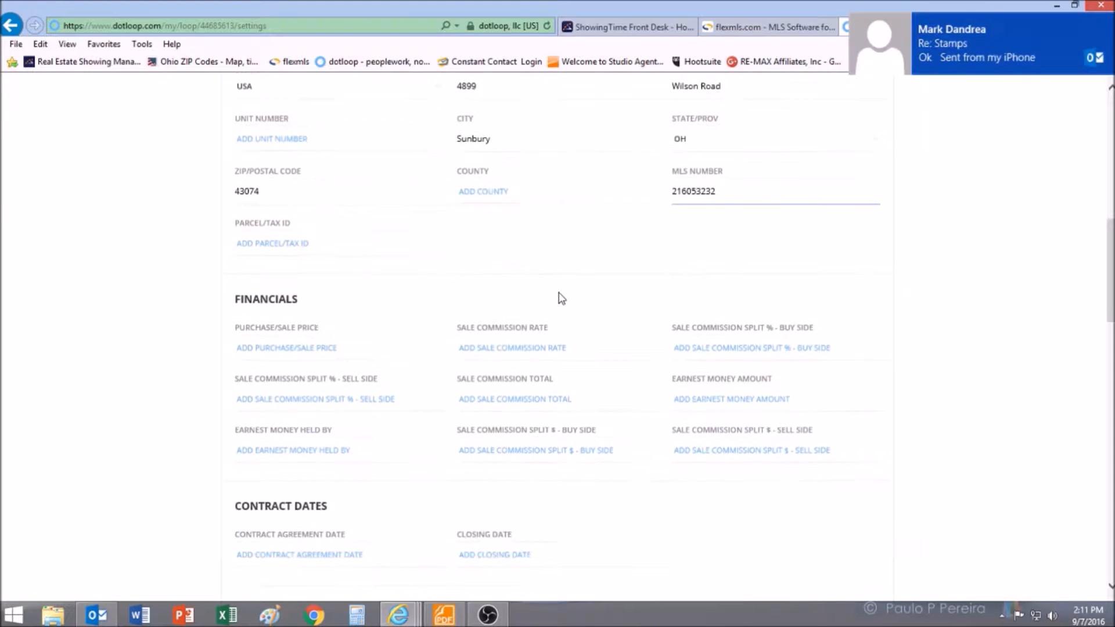
pyautogui.click(313, 268)
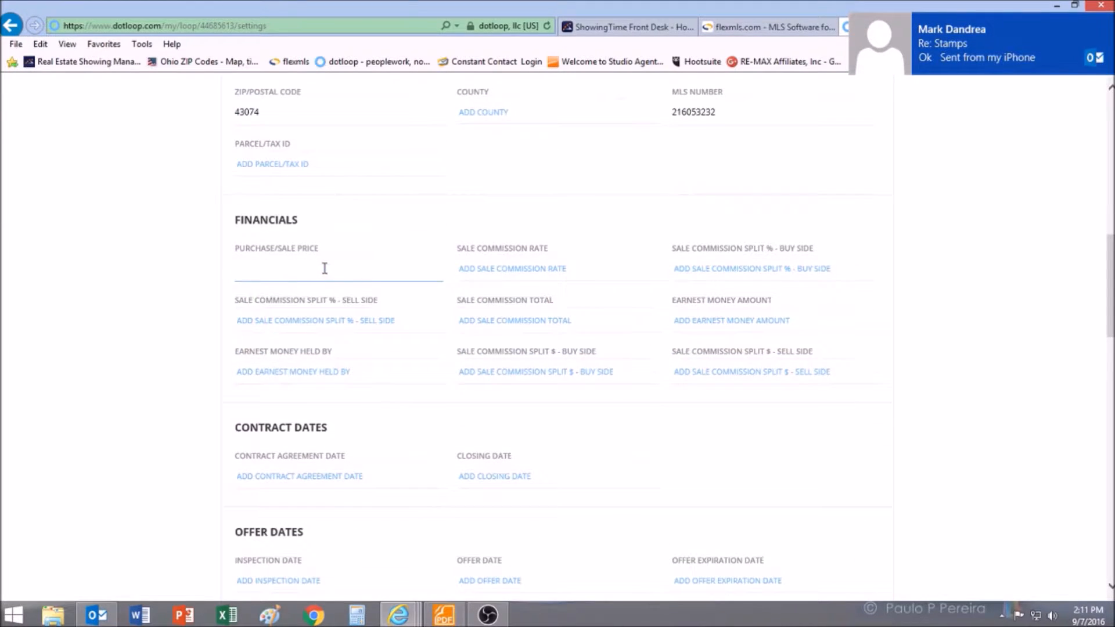
pyautogui.write('5000,')
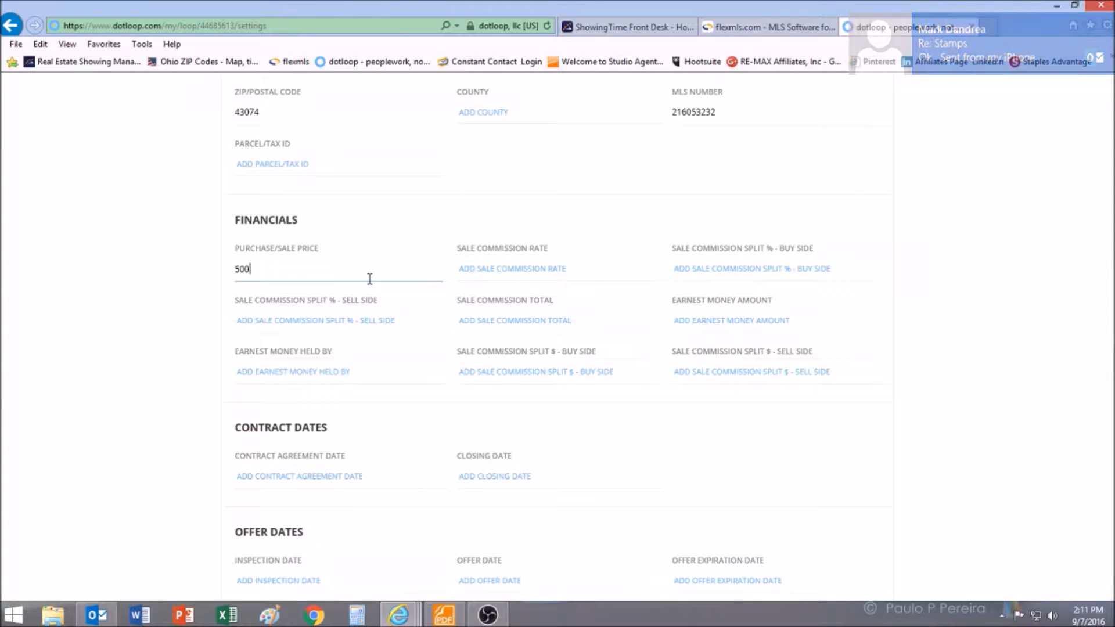
pyautogui.press('BackSpace')
pyautogui.press('BackSpace')
pyautogui.press('BackSpace')
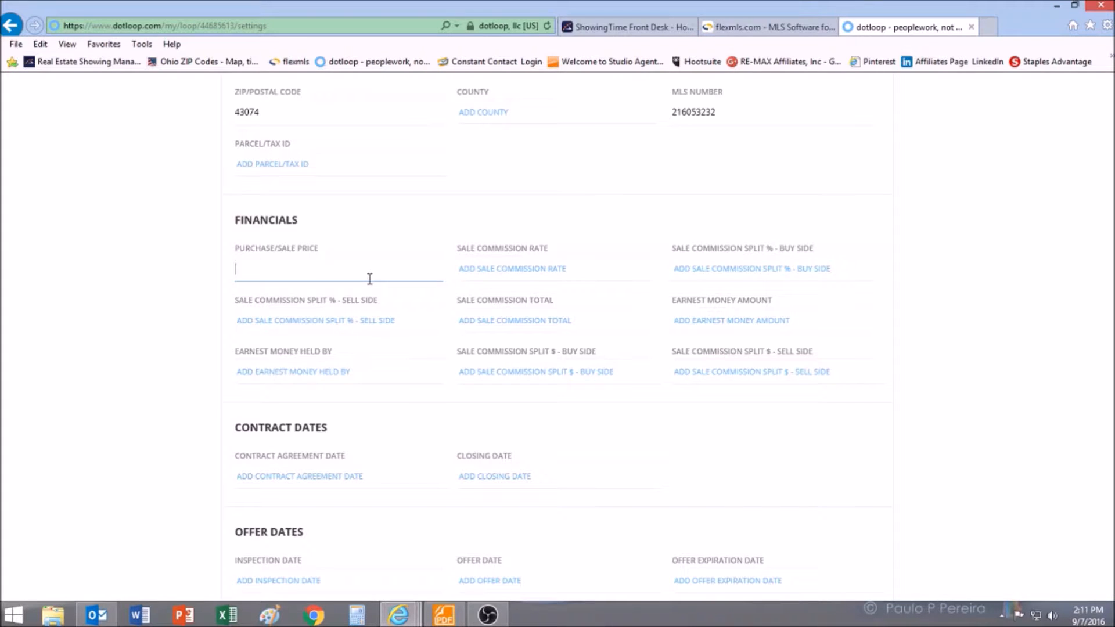
pyautogui.write('500,000.00')
# - Save the loop details with the $500,000.00 price
pyautogui.click(356, 322)
pyautogui.scroll(-10, 356, 323)
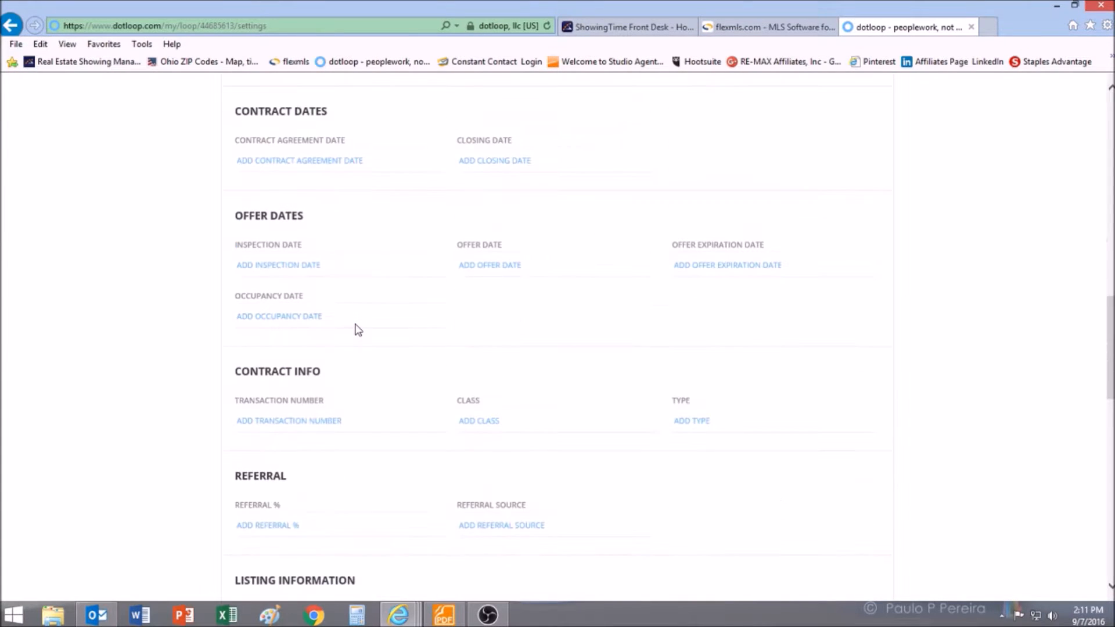
pyautogui.scroll(-2, 357, 327)
pyautogui.scroll(-10, 356, 324)
pyautogui.click(829, 481)
# - Return to the loop's main page and start adding a person under People
pyautogui.scroll(1, 789, 284)
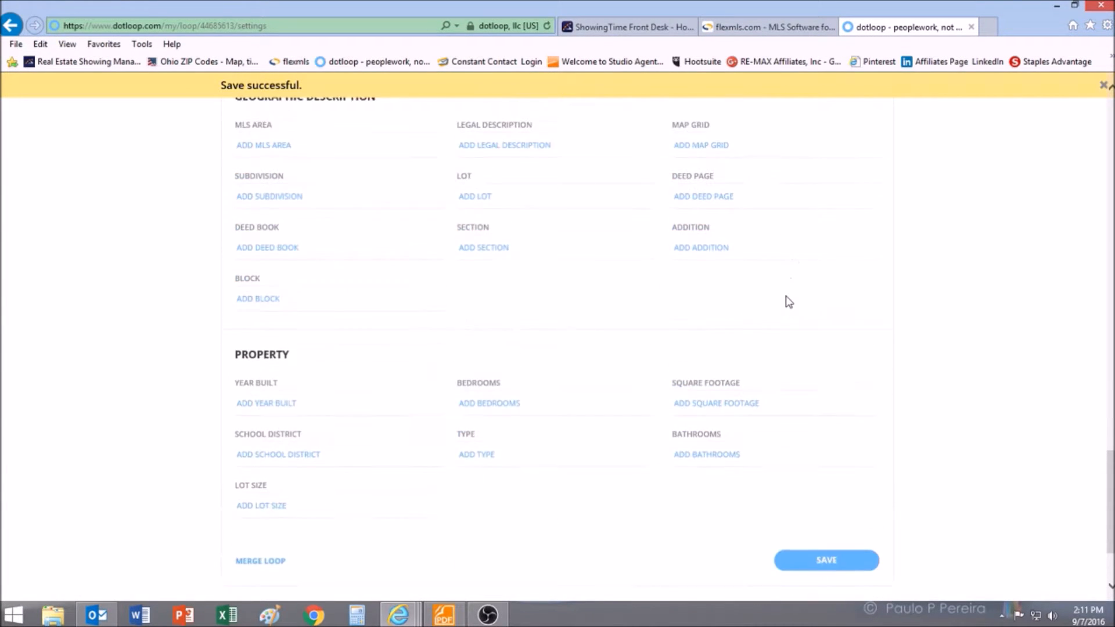
pyautogui.scroll(20, 788, 302)
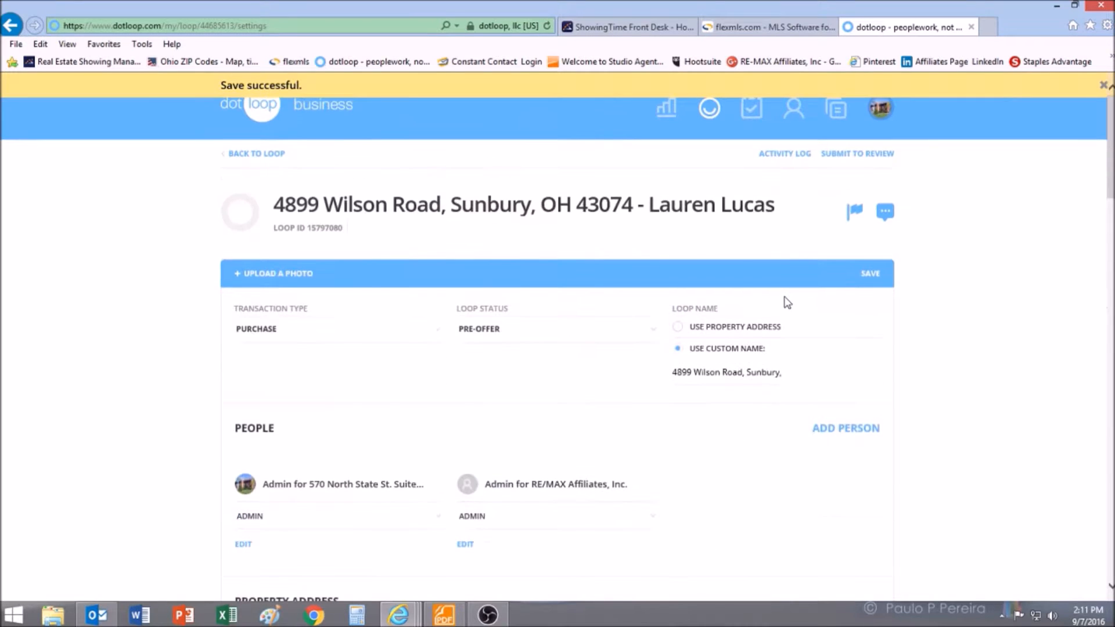
pyautogui.click(259, 156)
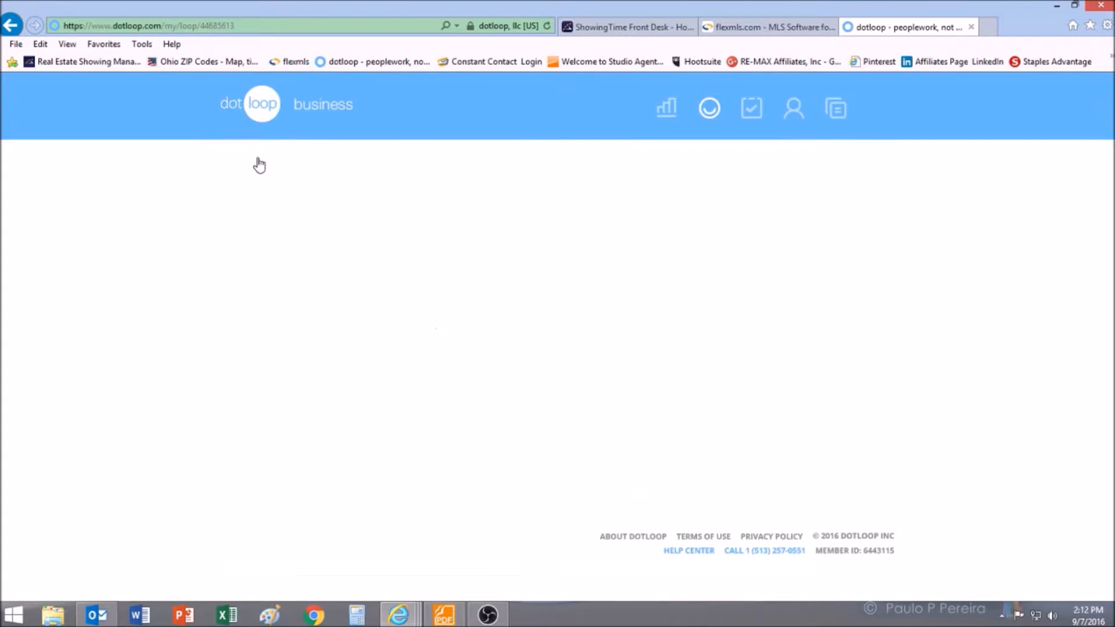
pyautogui.scroll(-5, 730, 291)
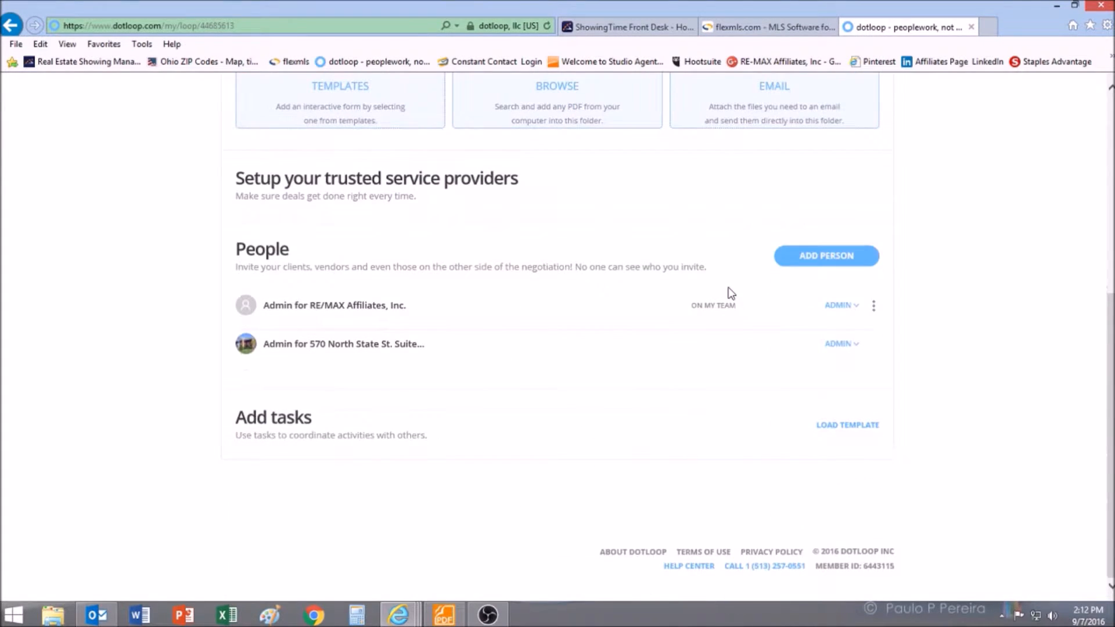
pyautogui.click(806, 263)
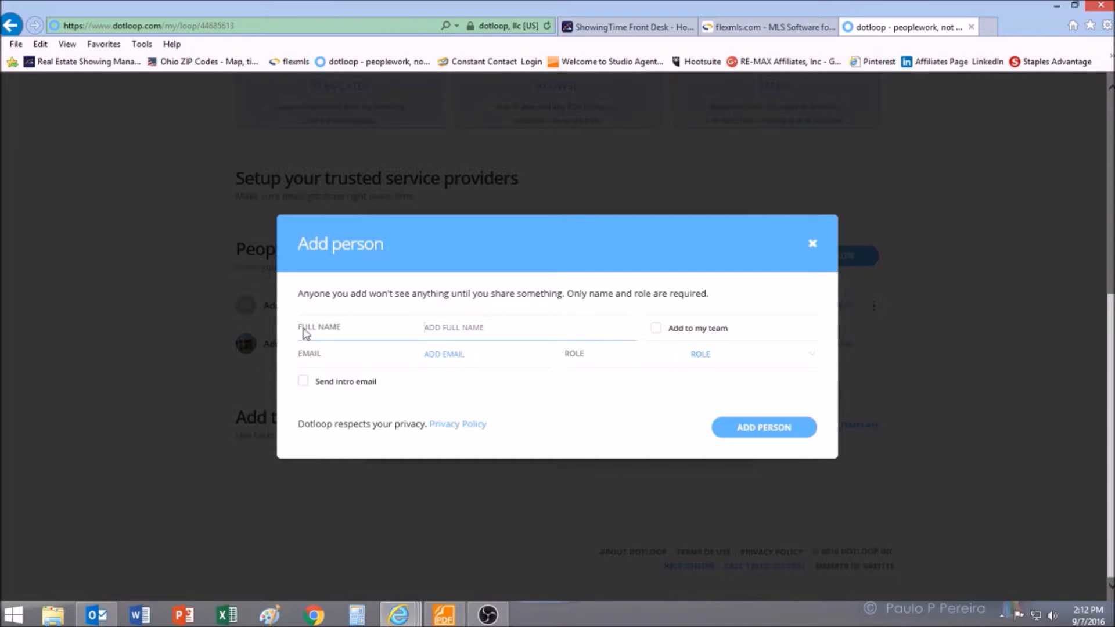
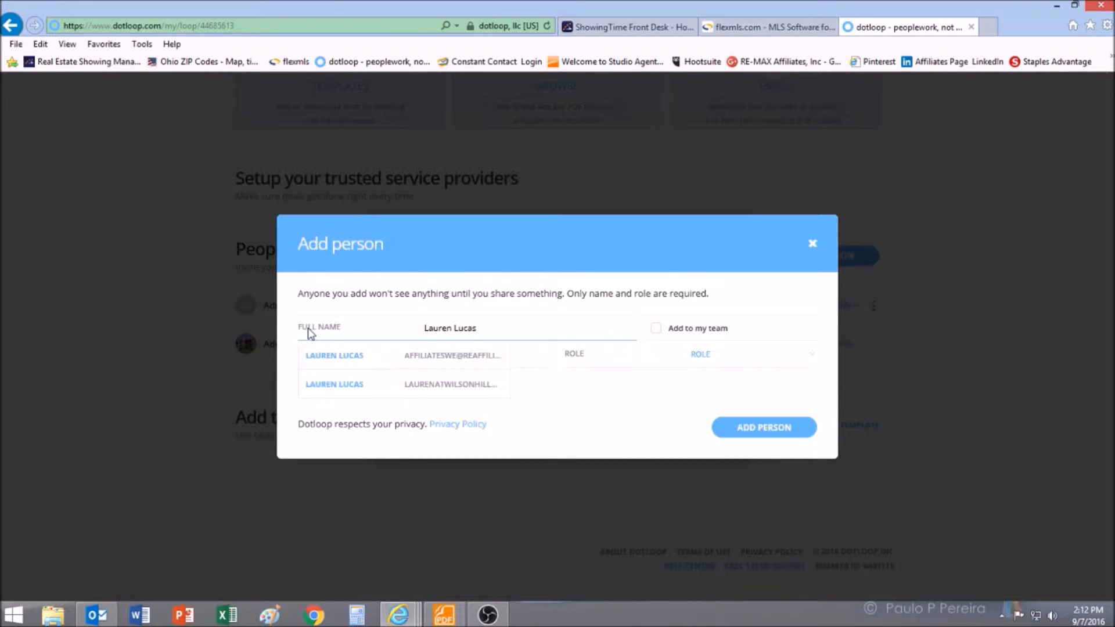
# - Choose the client's saved contact and give them the Buyer role
pyautogui.click(362, 385)
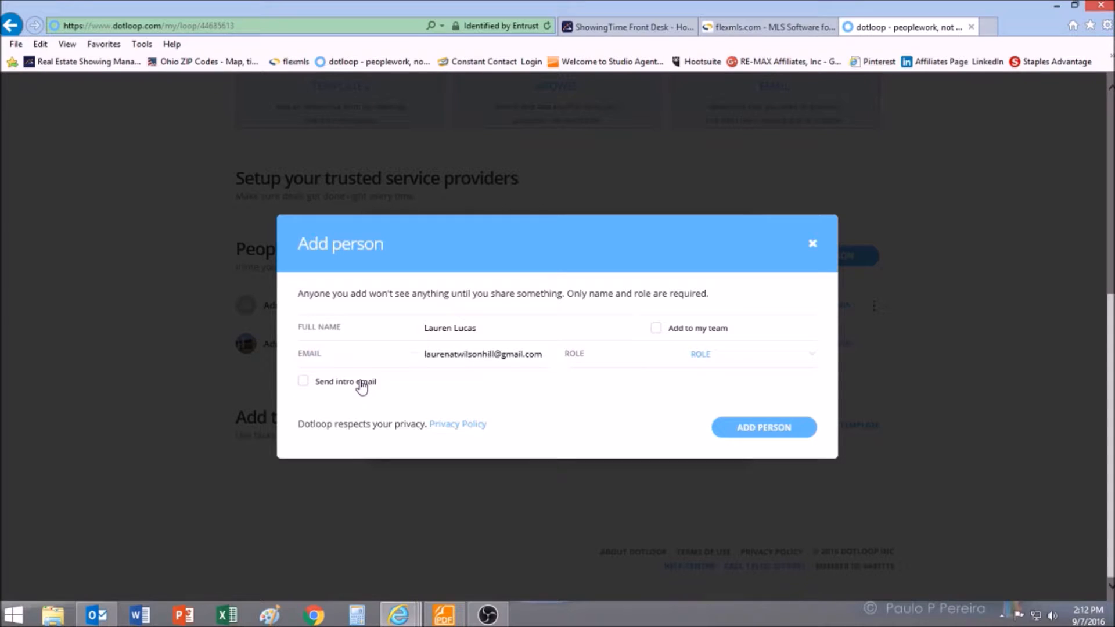
pyautogui.click(705, 356)
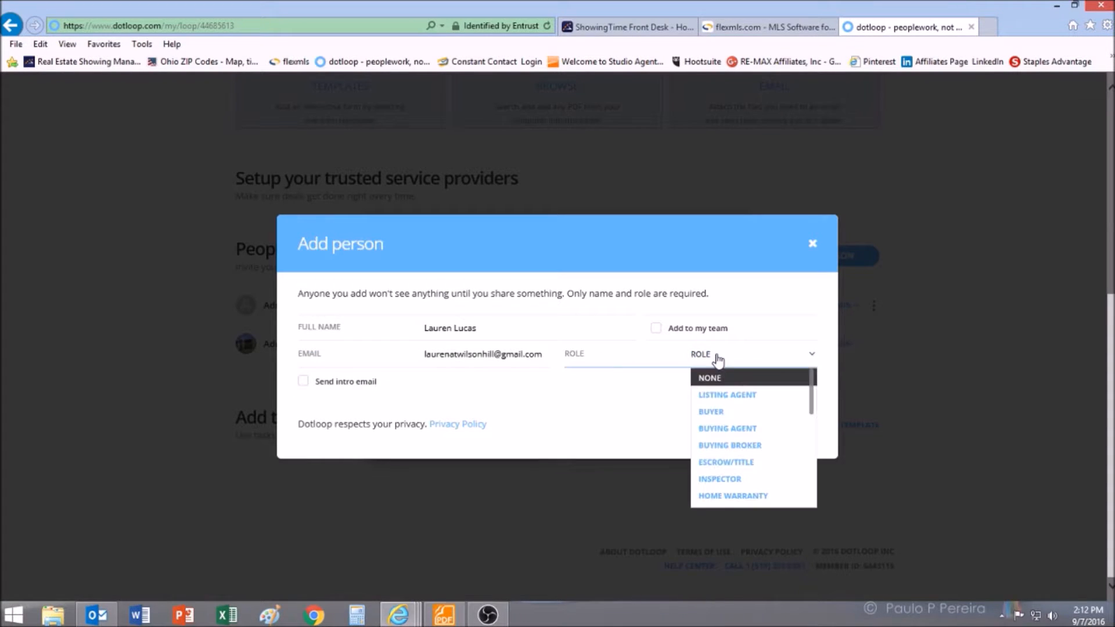
pyautogui.click(740, 416)
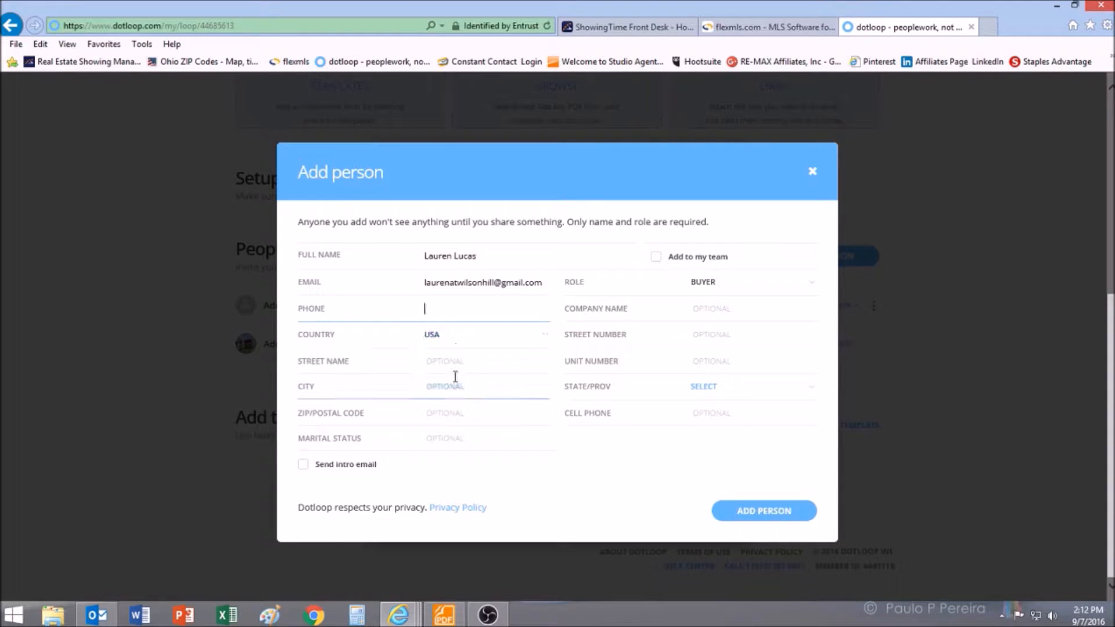
# - Send an intro email with a 'Welcome to dotloop' message and add the person
pyautogui.click(302, 464)
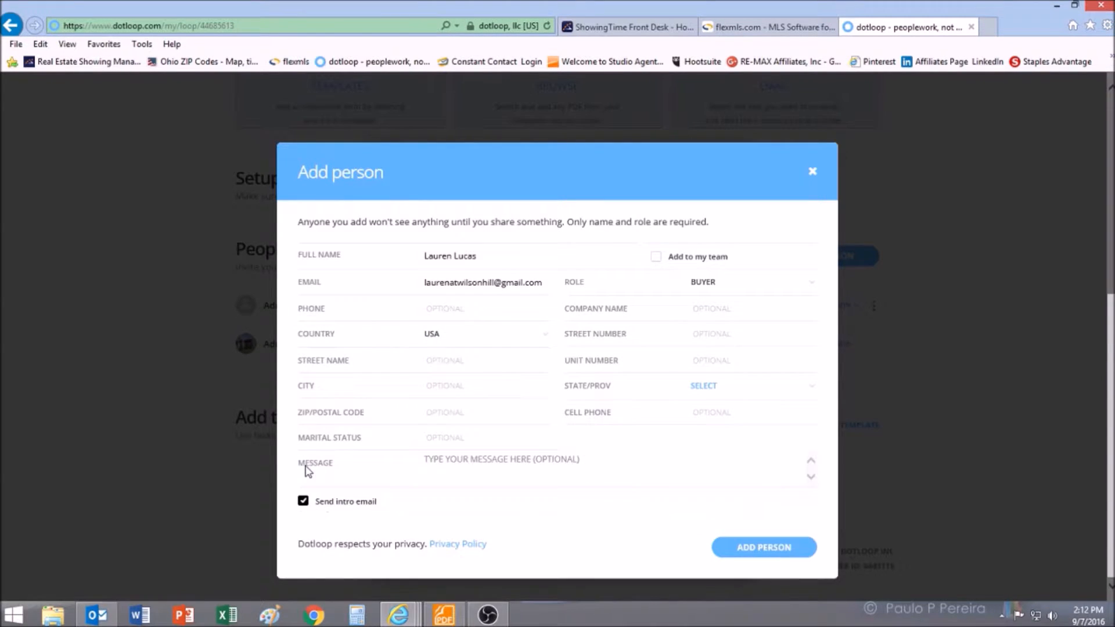
pyautogui.click(482, 464)
pyautogui.write('Welcome to d')
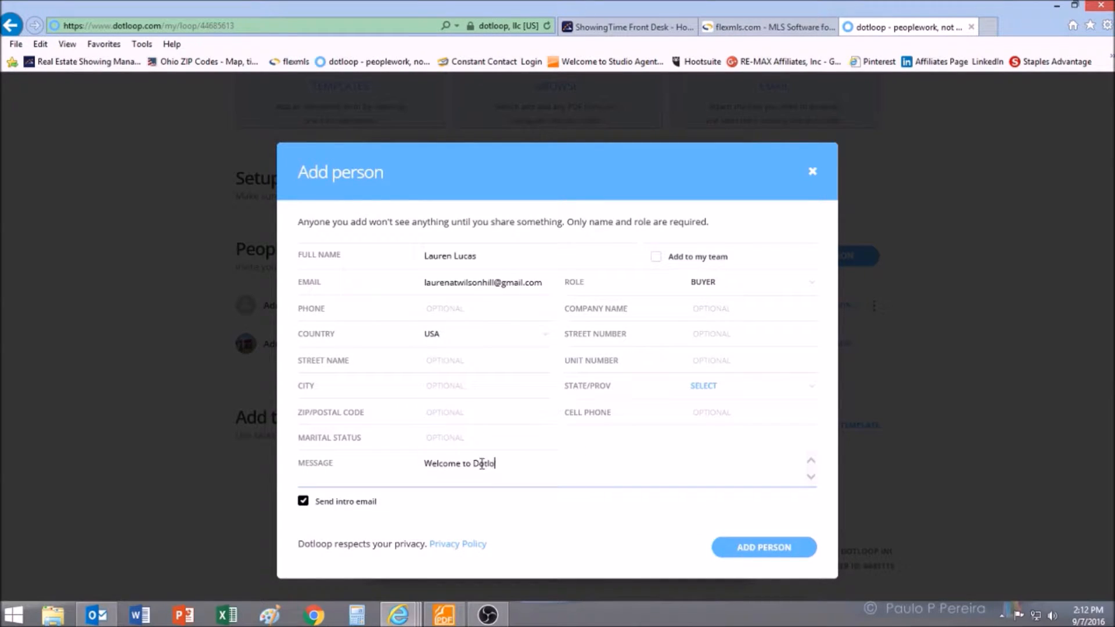
pyautogui.write('otloop Lauren!')
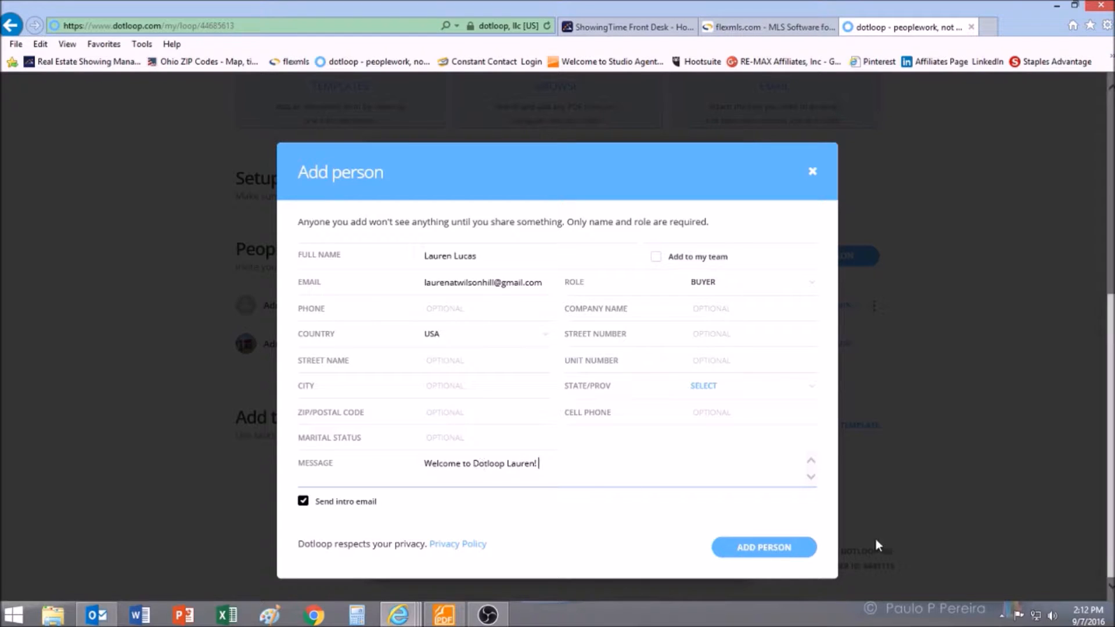
pyautogui.click(790, 548)
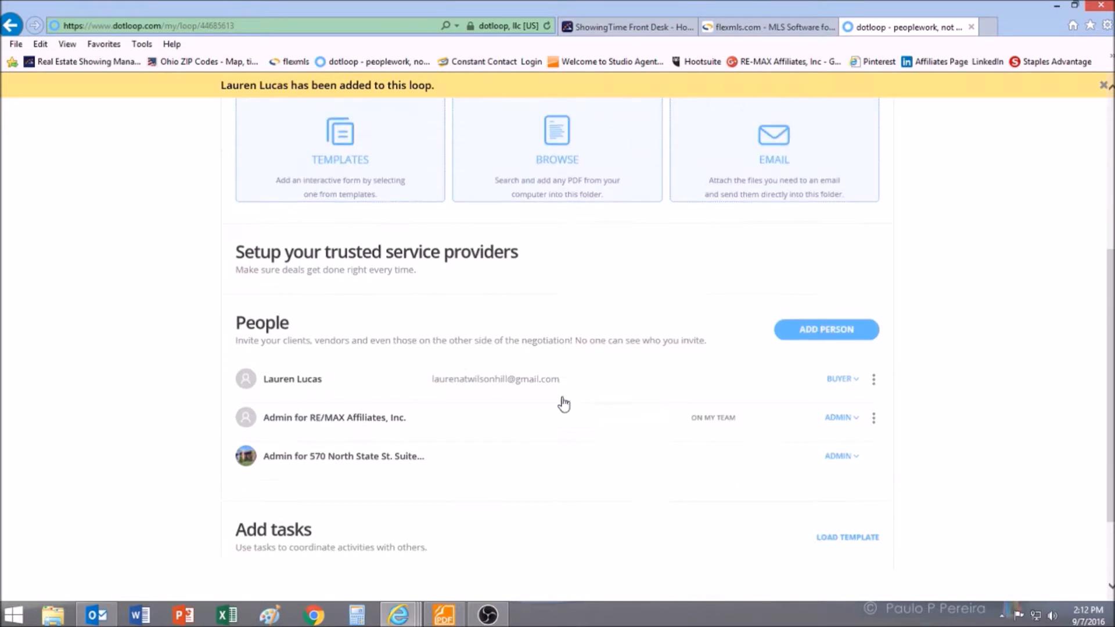
# - Copy the Real Estate Purchase Contract (CBR) from Westerville Office Buyers Forms into the loop
pyautogui.scroll(3, 564, 403)
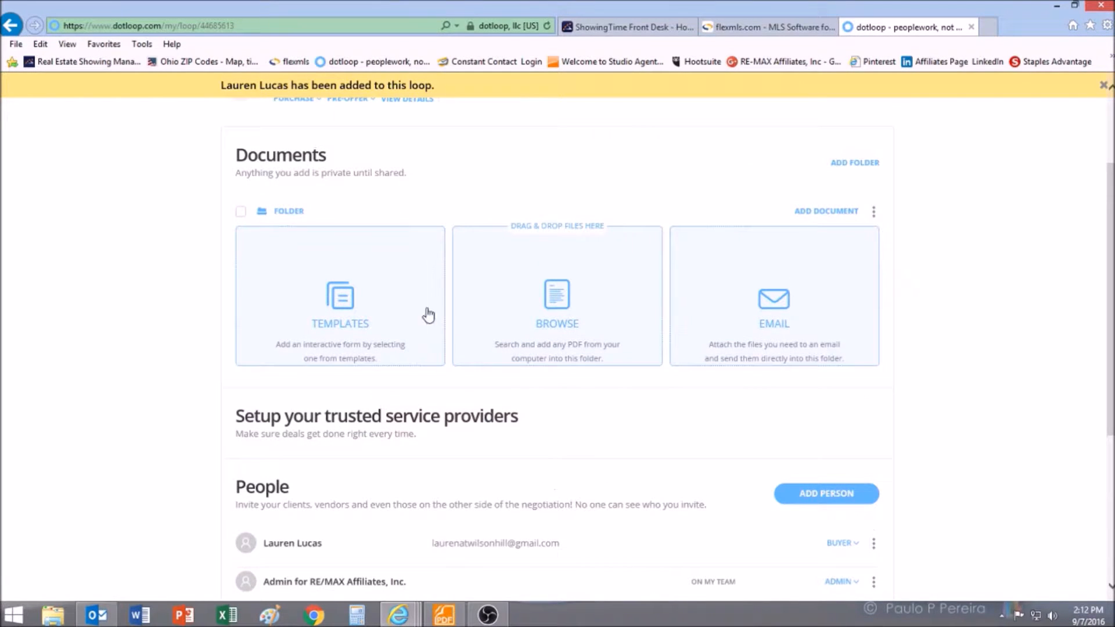
pyautogui.click(333, 296)
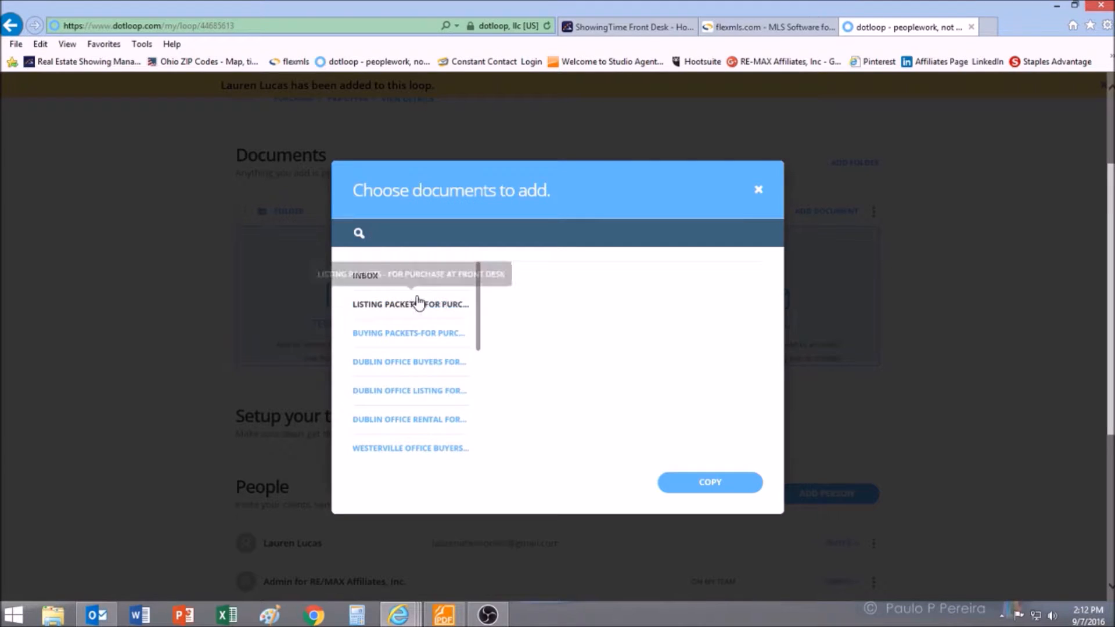
pyautogui.moveTo(479, 303); pyautogui.dragTo(473, 357)
pyautogui.click(458, 332)
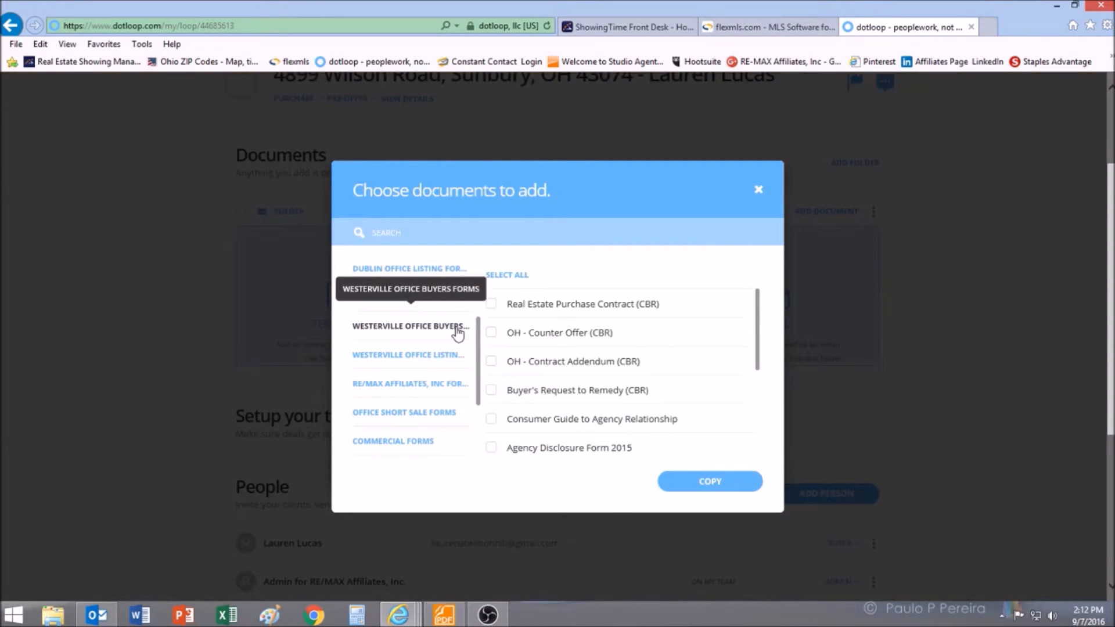
pyautogui.click(491, 304)
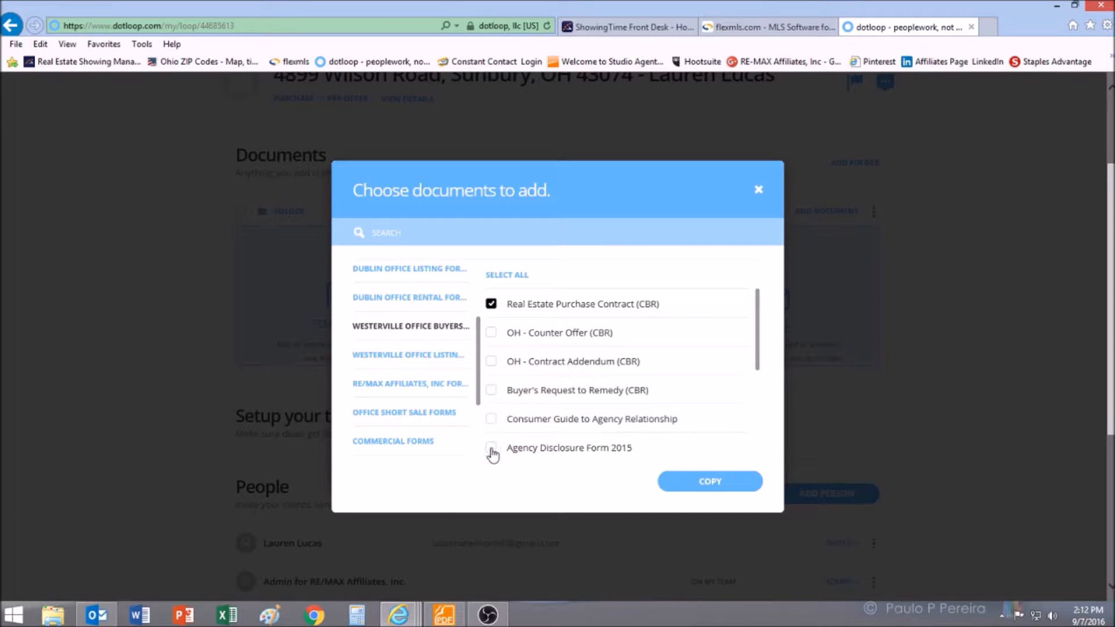
pyautogui.click(702, 487)
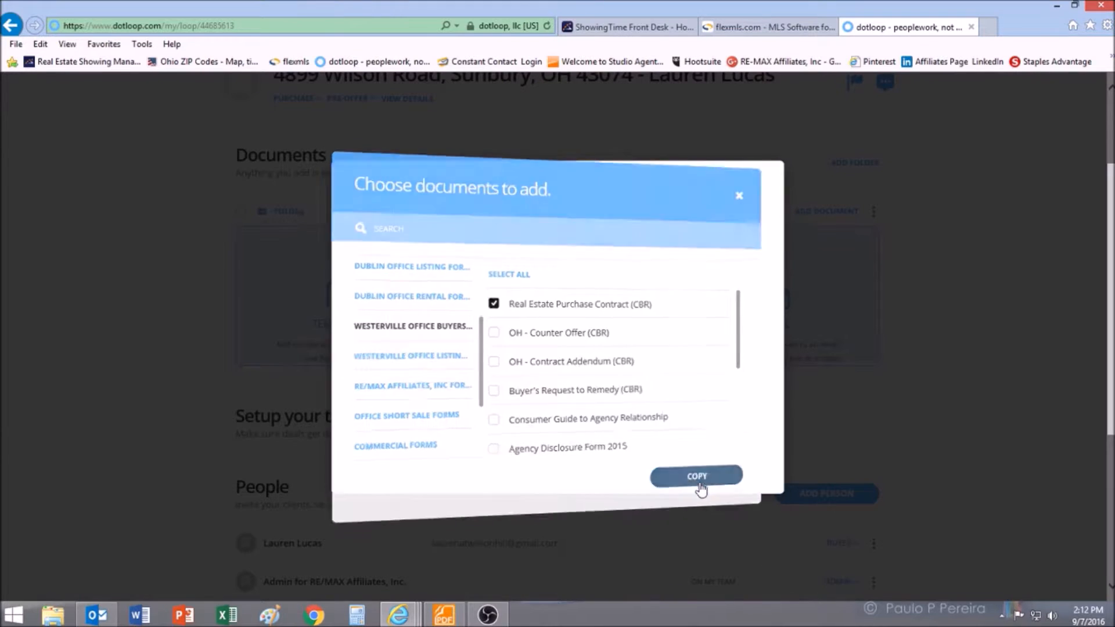
pyautogui.click(728, 549)
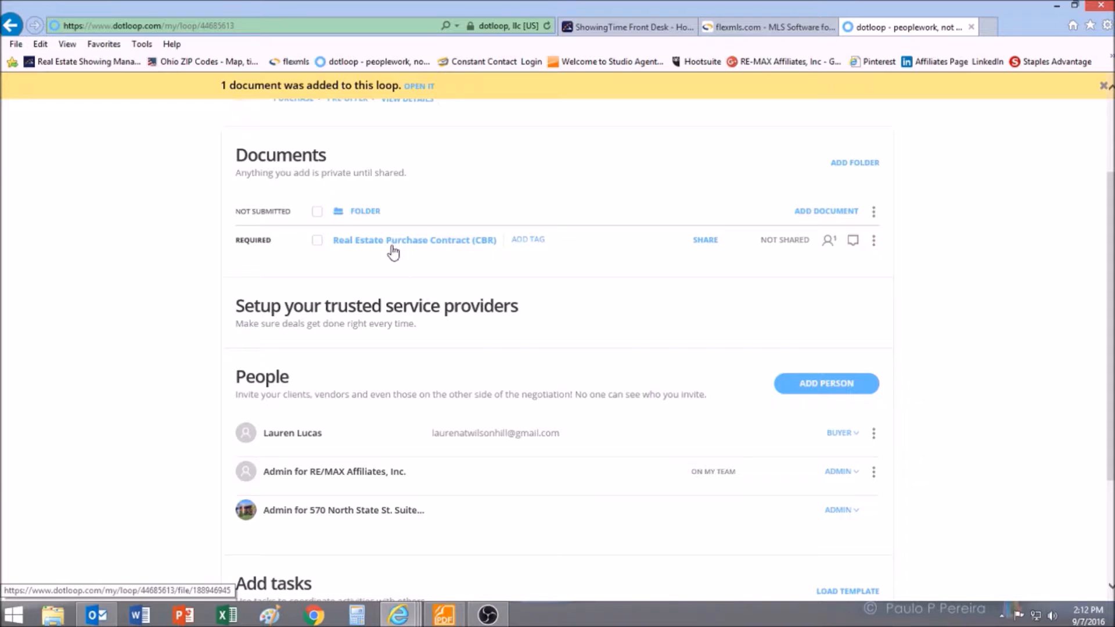
pyautogui.scroll(3, 393, 251)
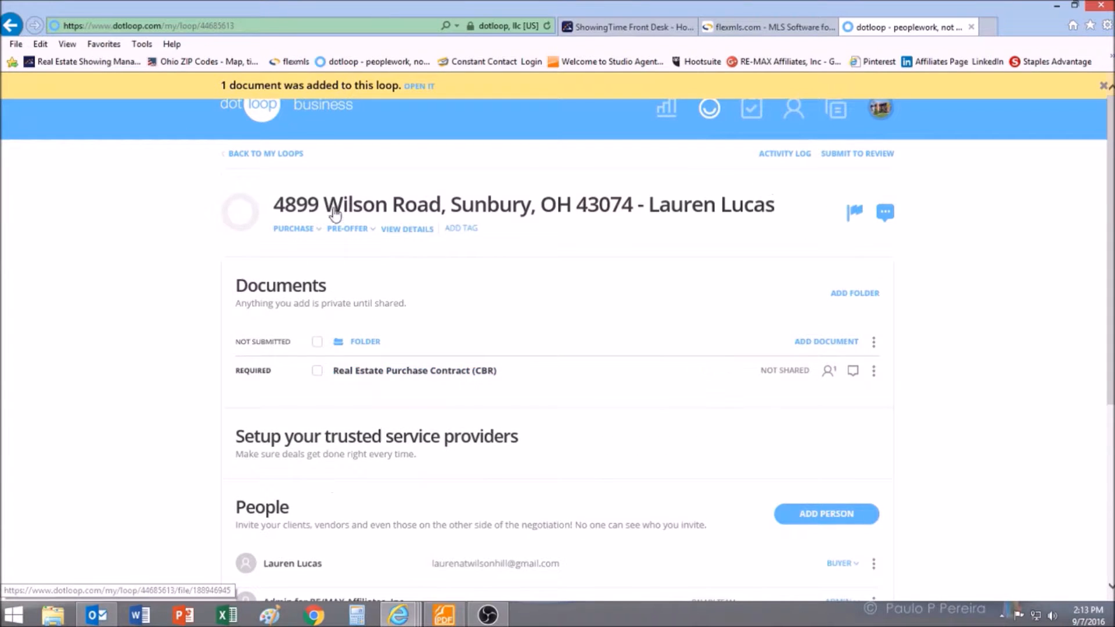
# - Autofill the purchase contract with the loop's buyer, property and $500,000.00 price
pyautogui.click(468, 369)
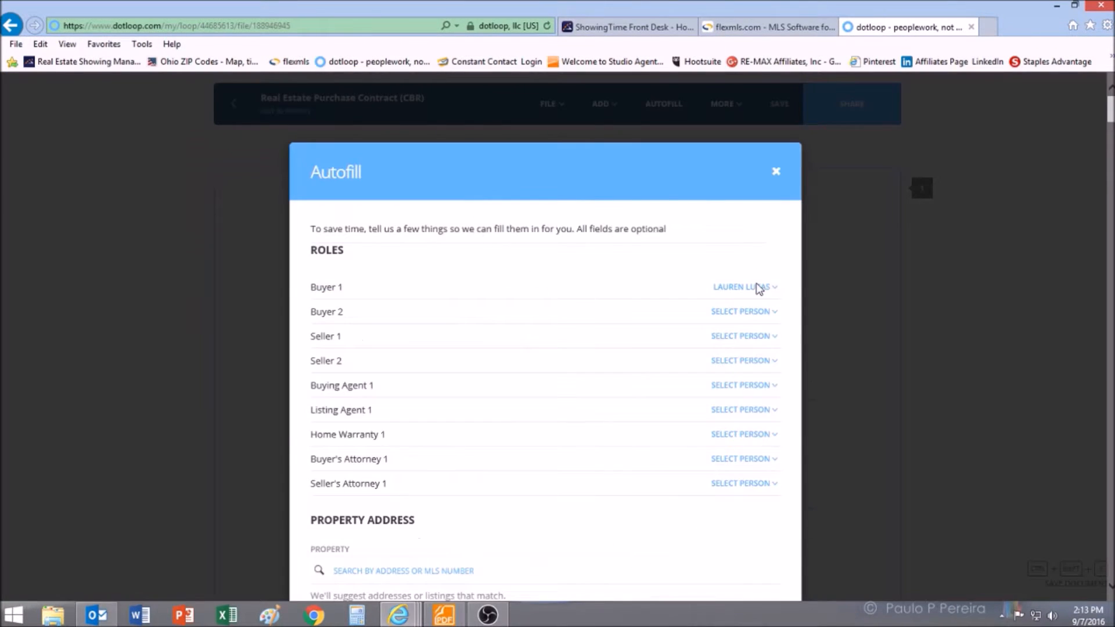
pyautogui.scroll(-3, 751, 294)
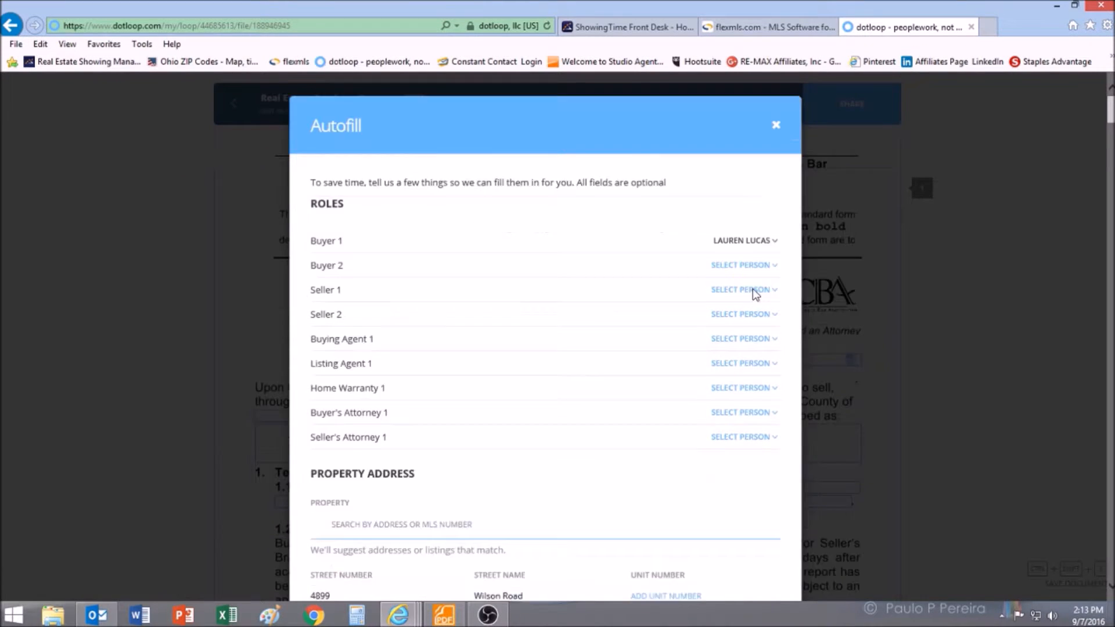
pyautogui.scroll(-2, 755, 294)
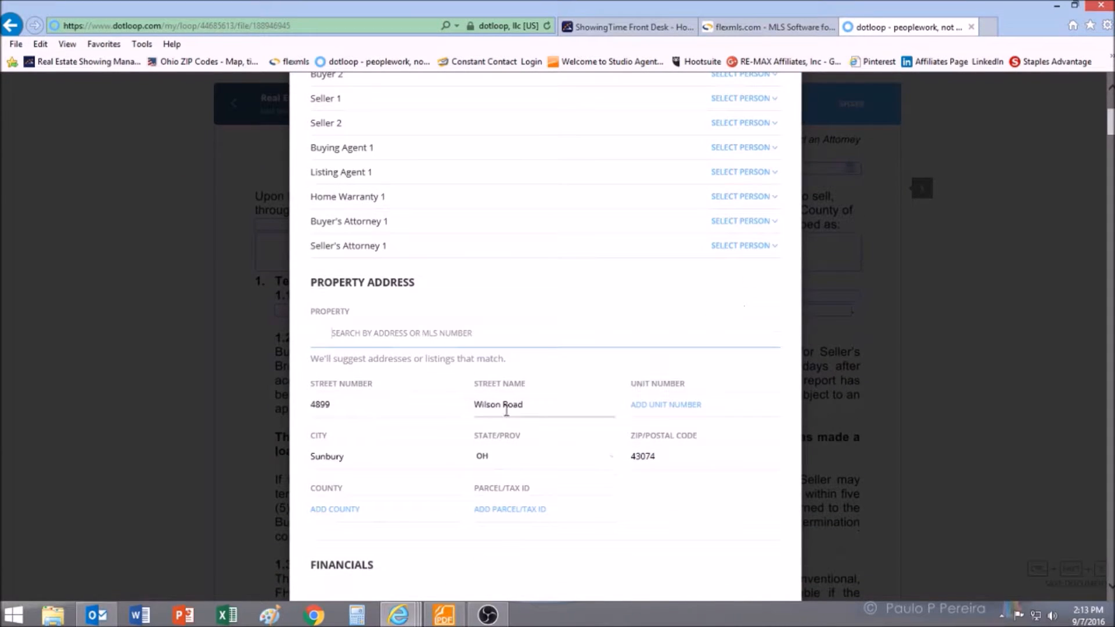
pyautogui.scroll(-14, 703, 428)
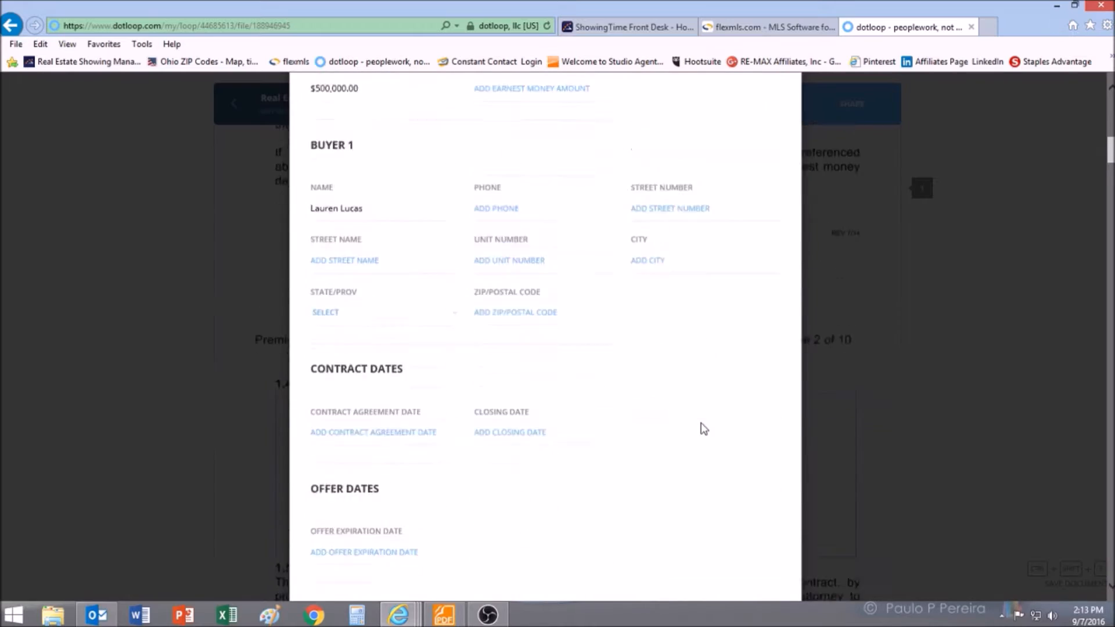
pyautogui.scroll(-8, 703, 426)
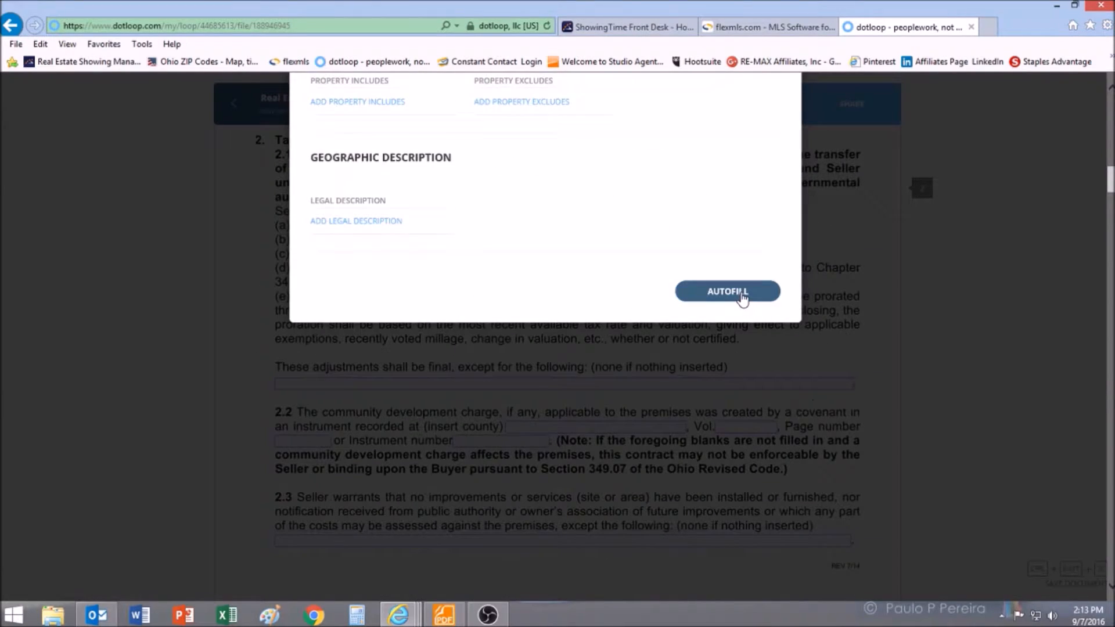
pyautogui.click(727, 291)
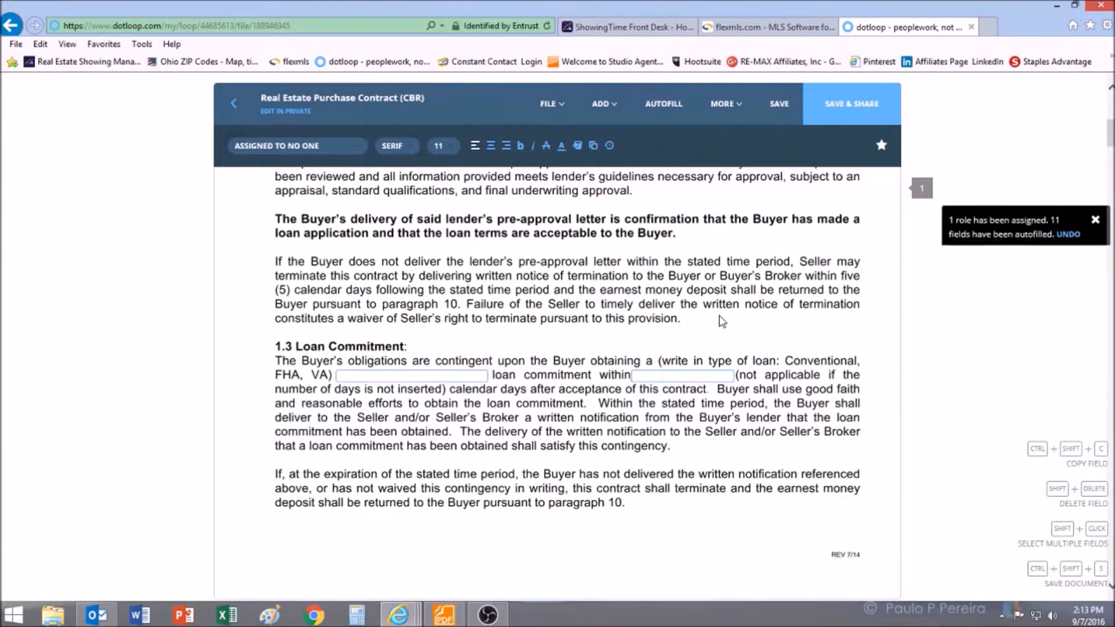
pyautogui.scroll(8, 722, 321)
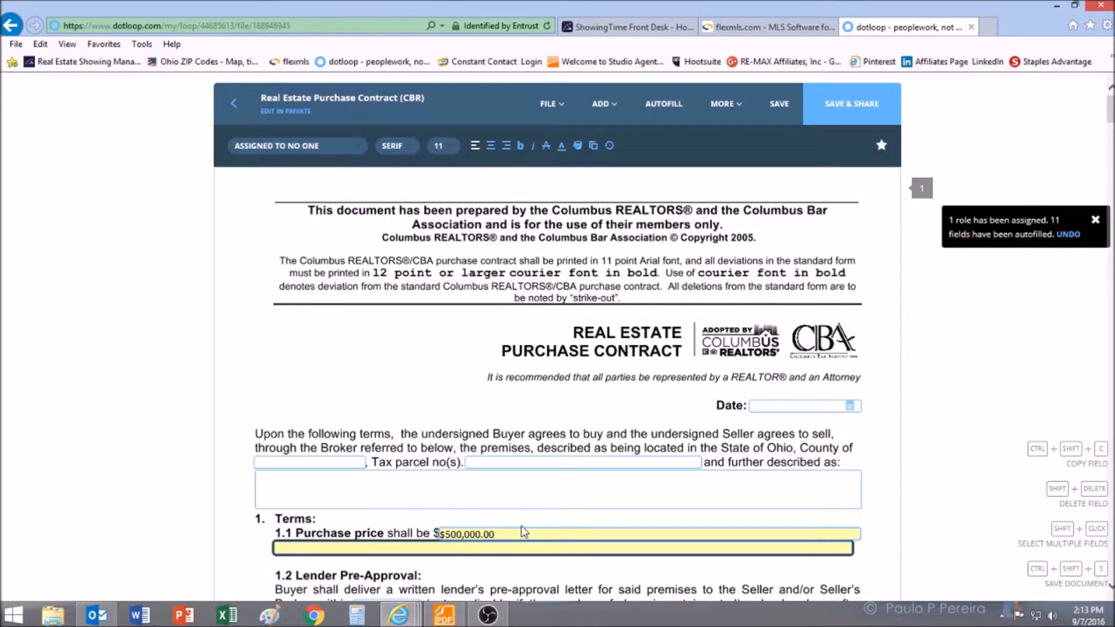
# - Save the contract, then open the shared 123 Main Street loop from the Front Desk Westerville email
pyautogui.click(780, 105)
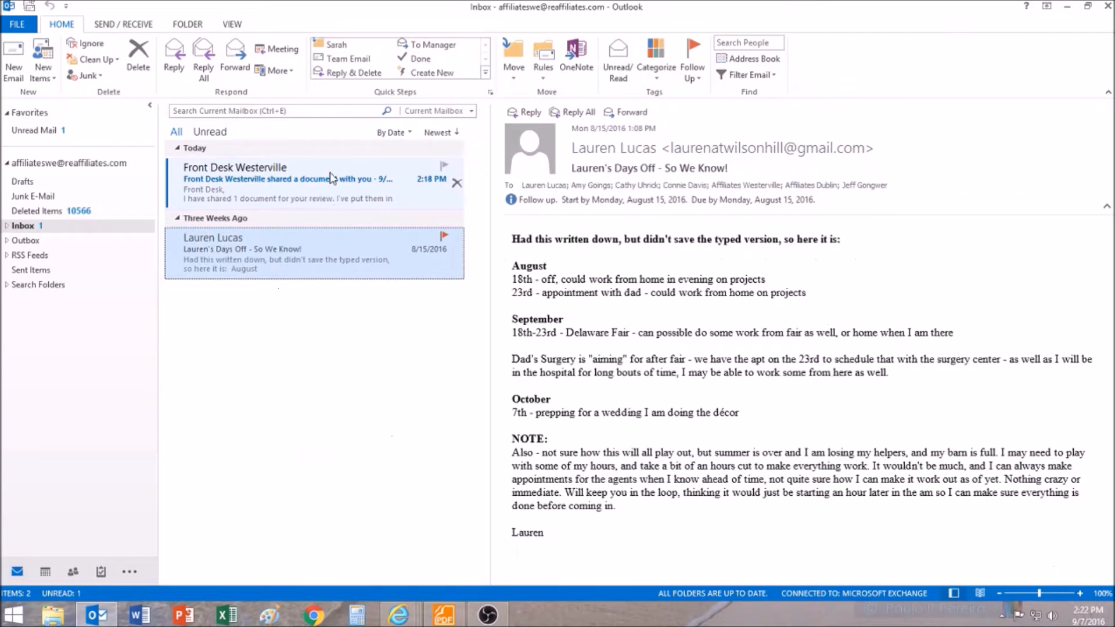
pyautogui.click(331, 177)
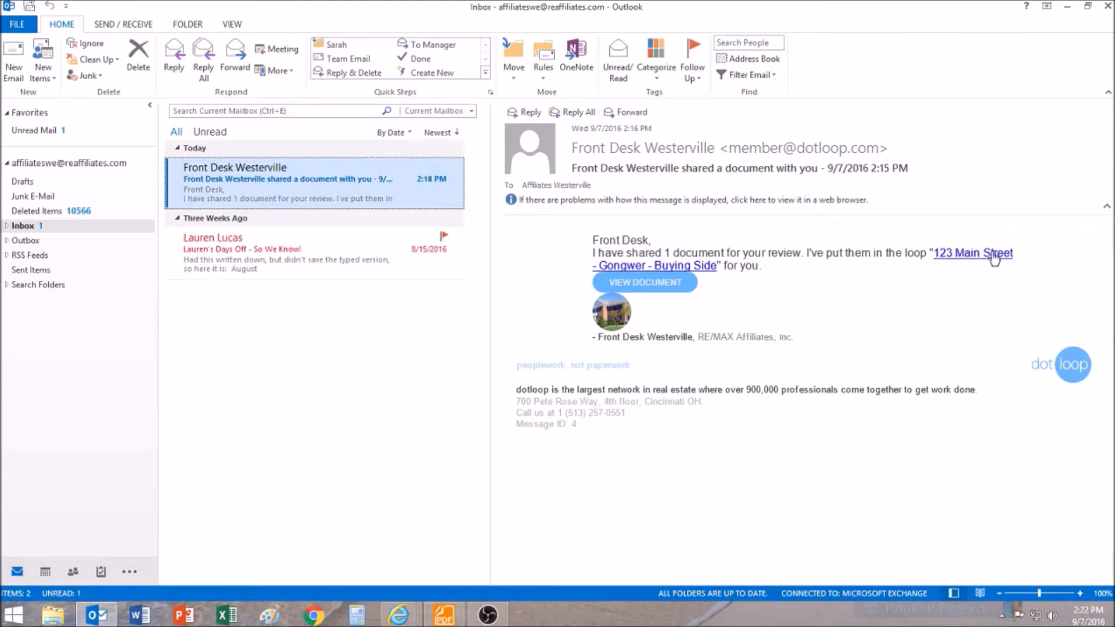
pyautogui.click(986, 261)
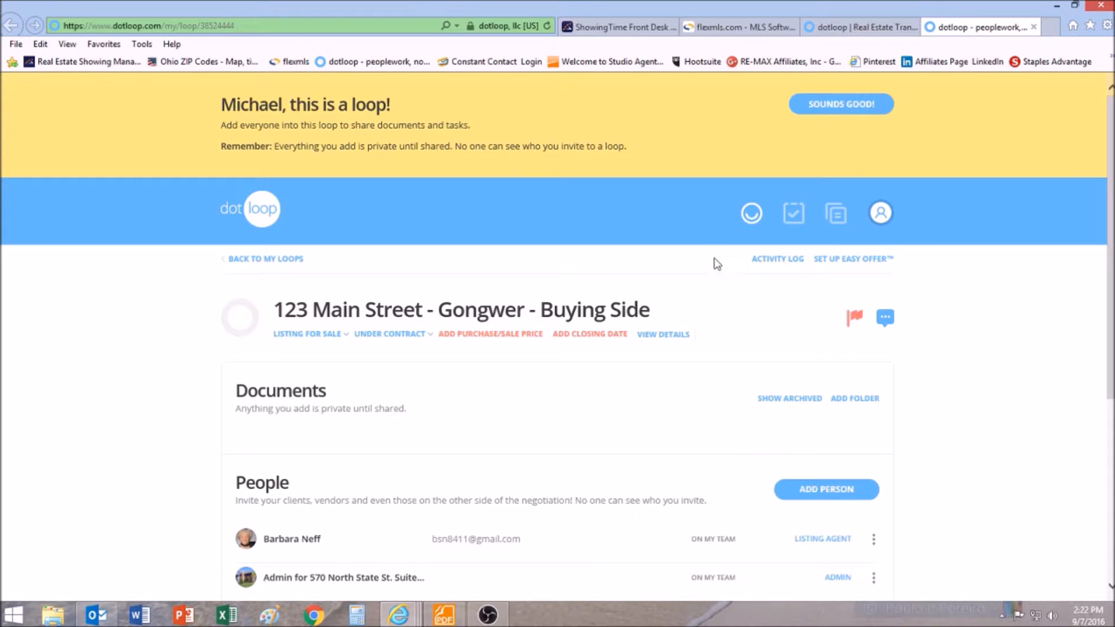
# - Show archived documents and copy the Consumer Guide to Agency Relationship as a flat PDF to a loop
pyautogui.scroll(-4, 702, 386)
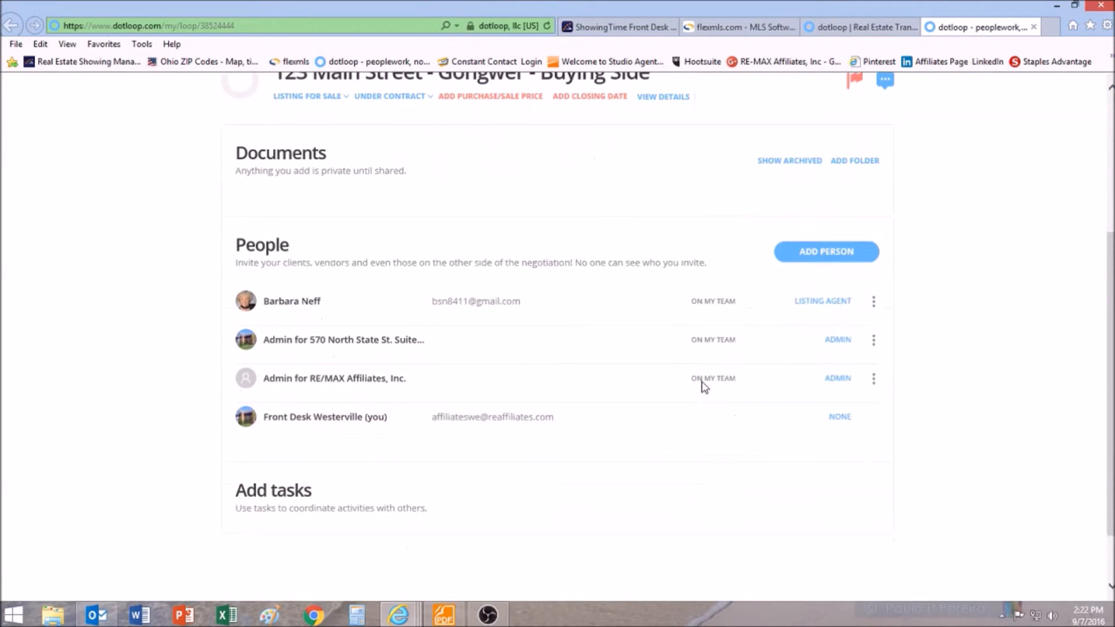
pyautogui.scroll(3, 702, 386)
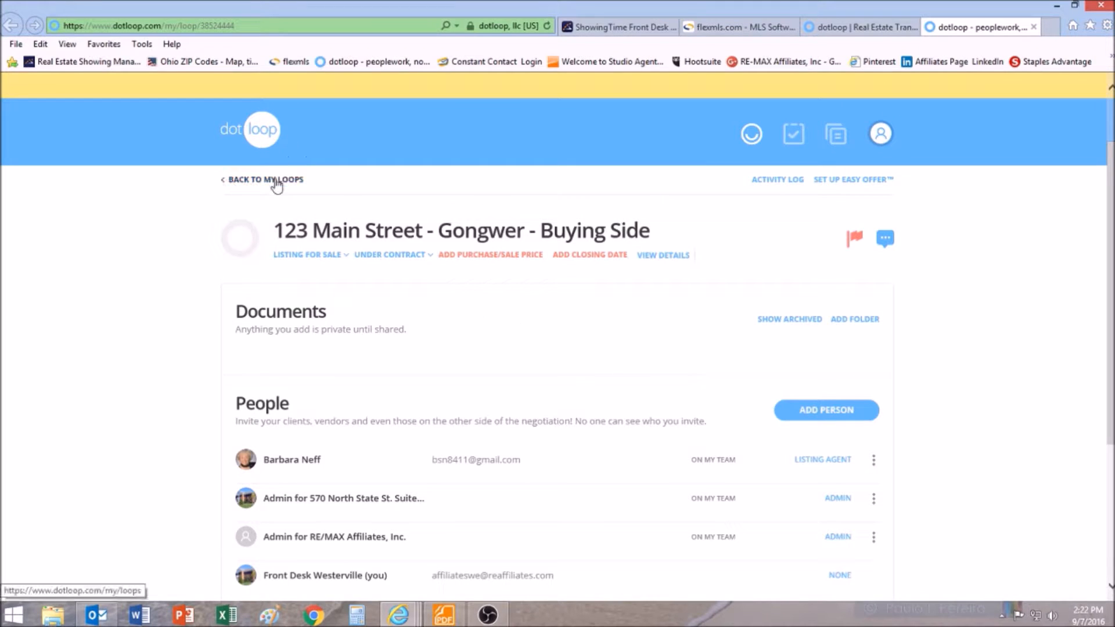
pyautogui.click(816, 321)
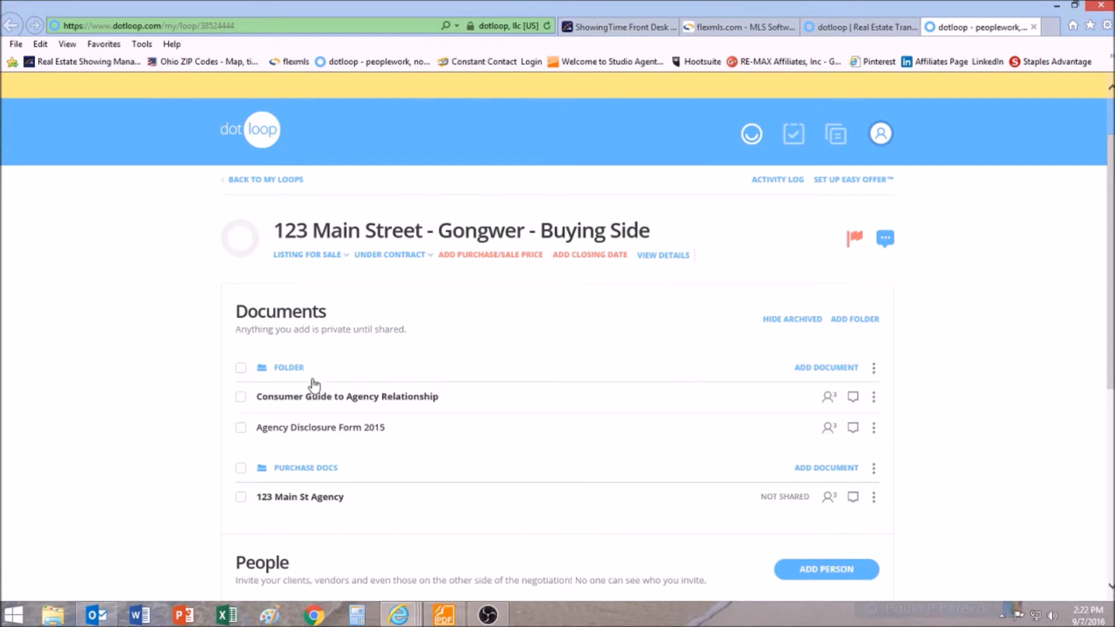
pyautogui.click(874, 397)
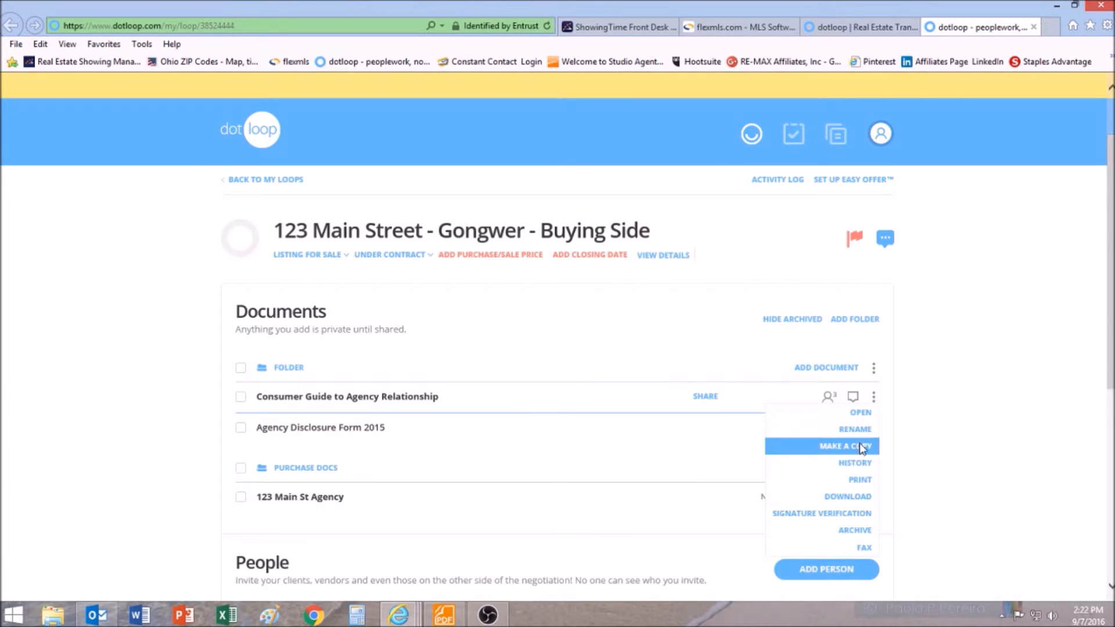
pyautogui.click(854, 446)
pyautogui.click(391, 370)
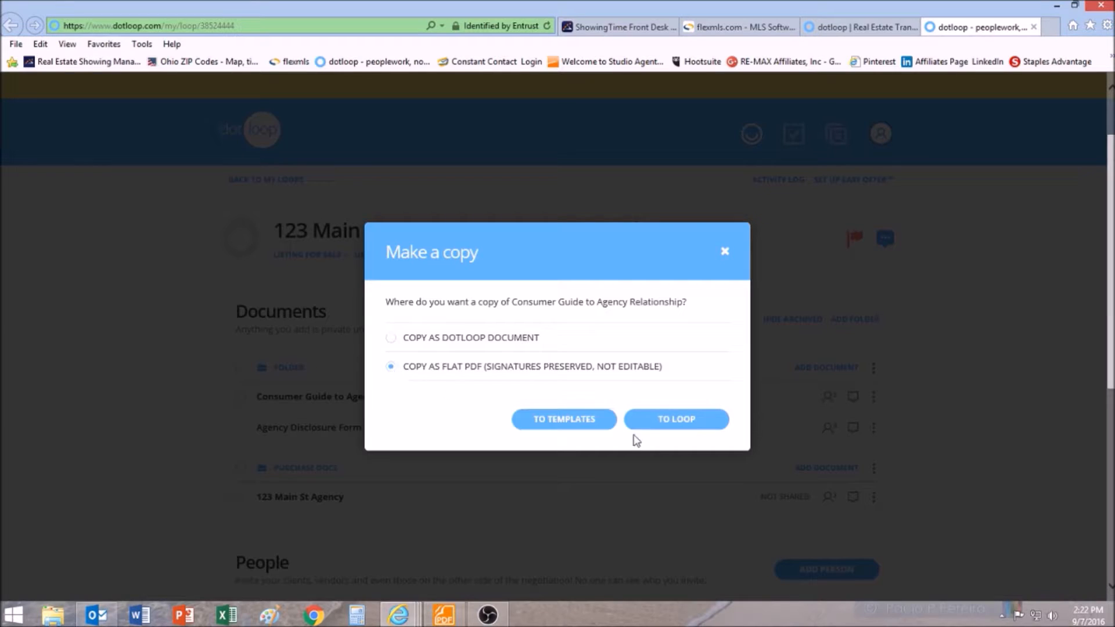
pyautogui.click(697, 429)
# - Sign in to dotloop with the account password
pyautogui.click(466, 352)
pyautogui.write('•')
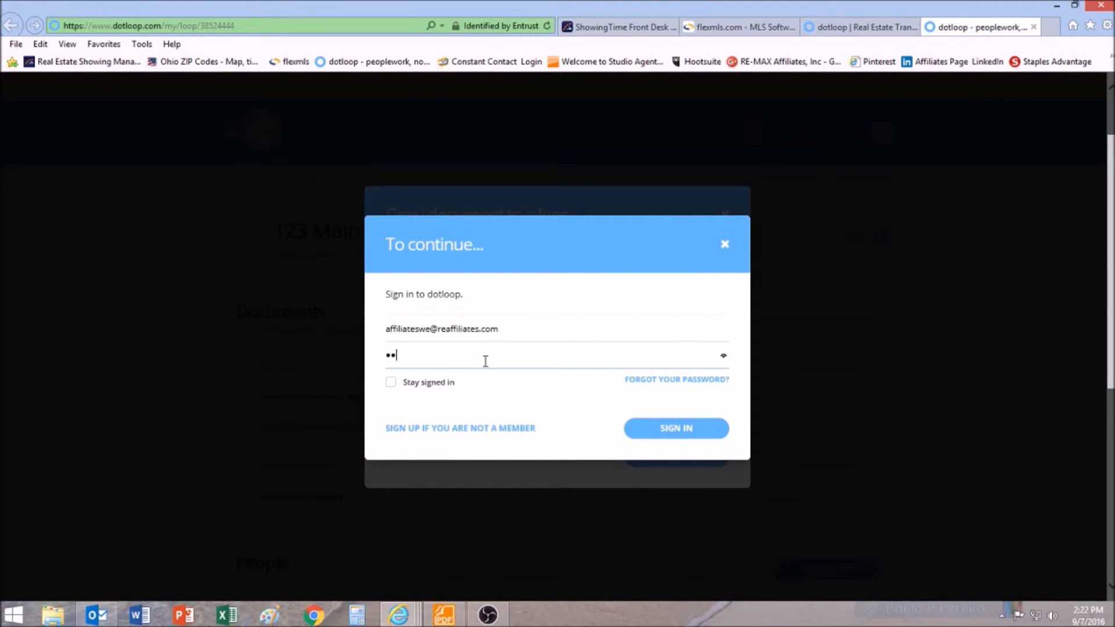
pyautogui.write('••••••••')
pyautogui.press('Return')
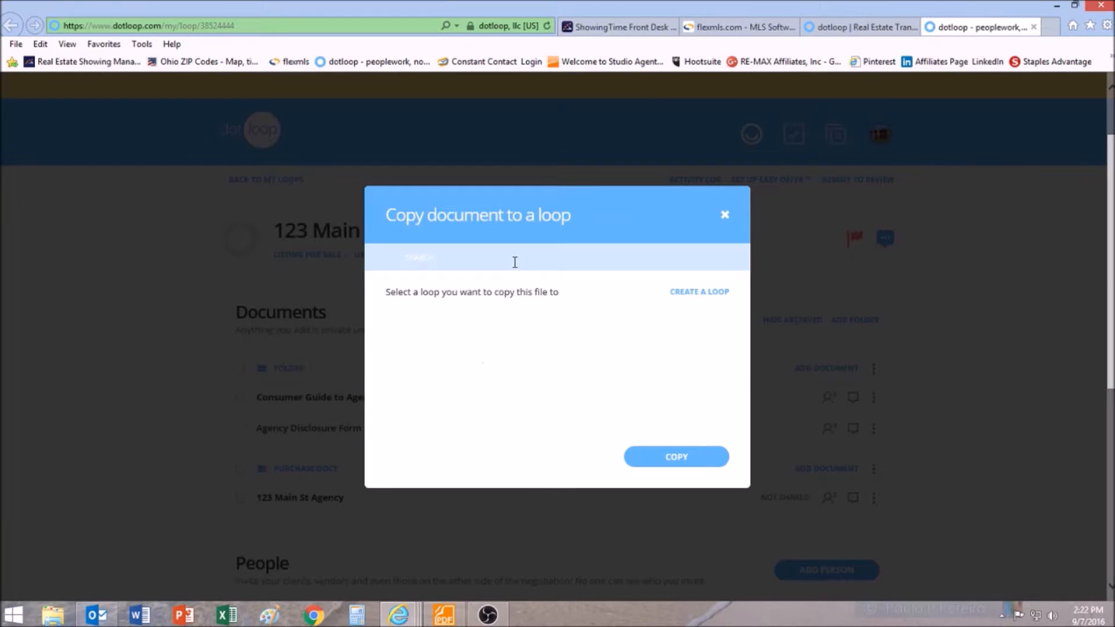
pyautogui.click(495, 260)
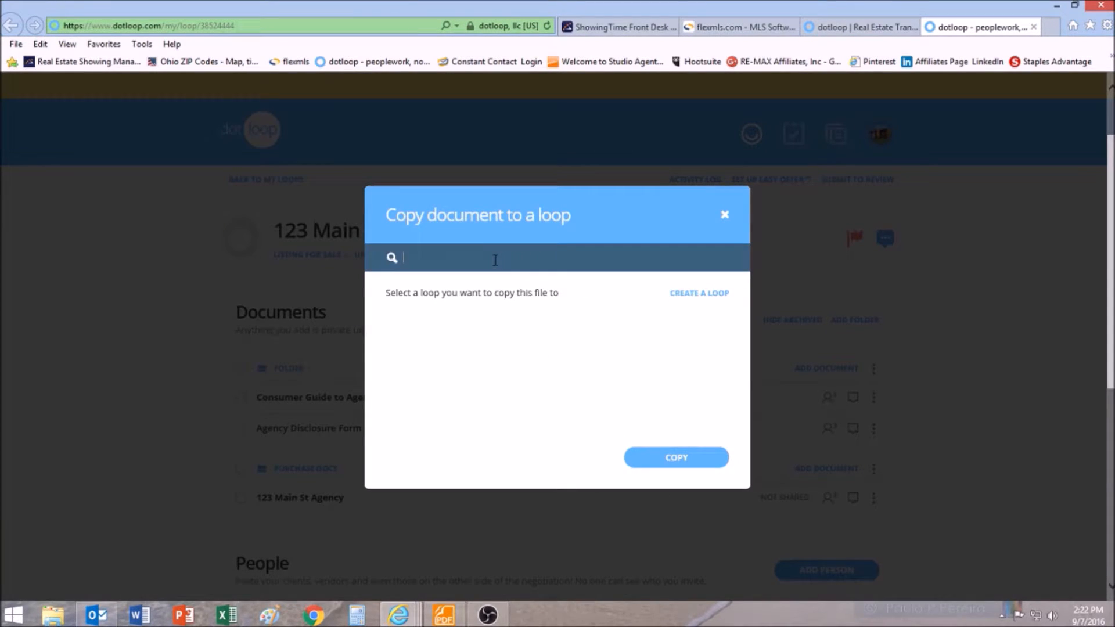
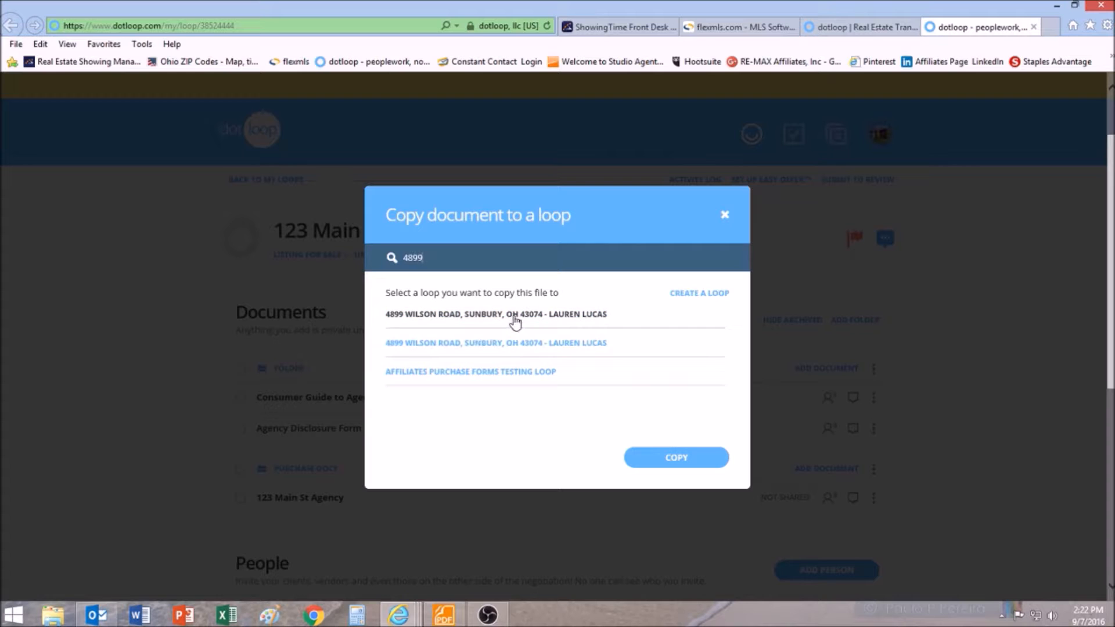
pyautogui.click(518, 347)
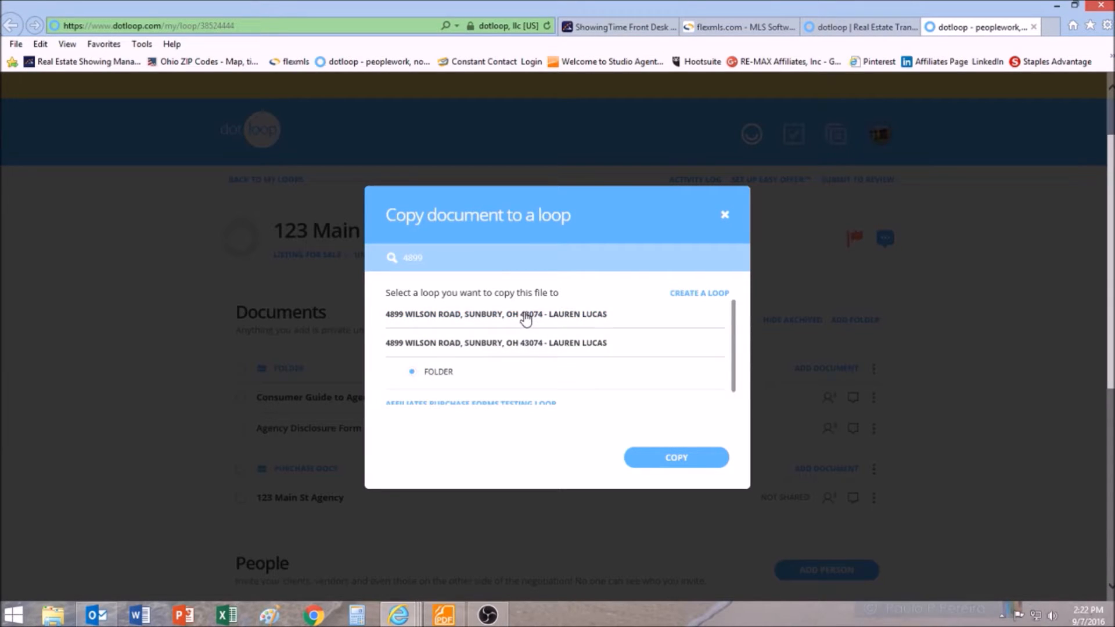
pyautogui.click(525, 318)
pyautogui.click(686, 464)
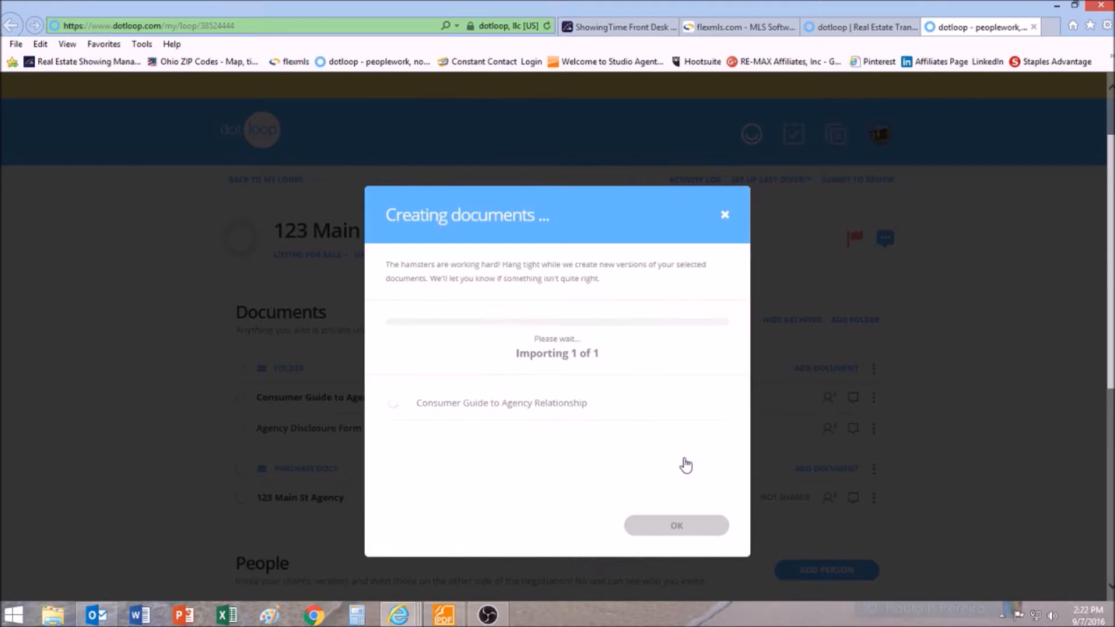
pyautogui.click(691, 526)
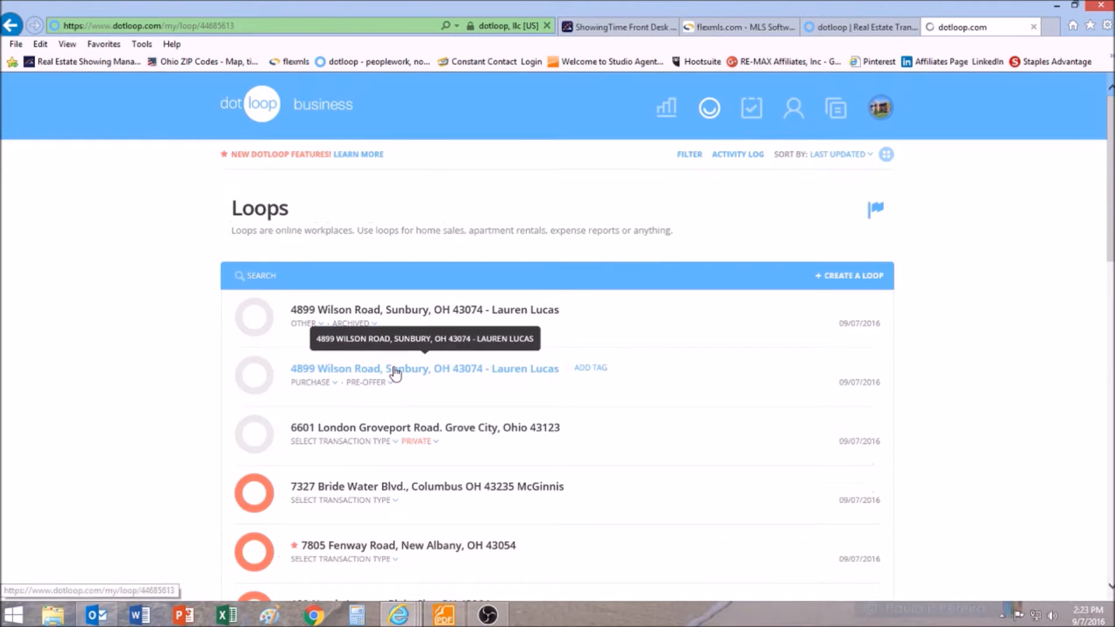
pyautogui.click(393, 368)
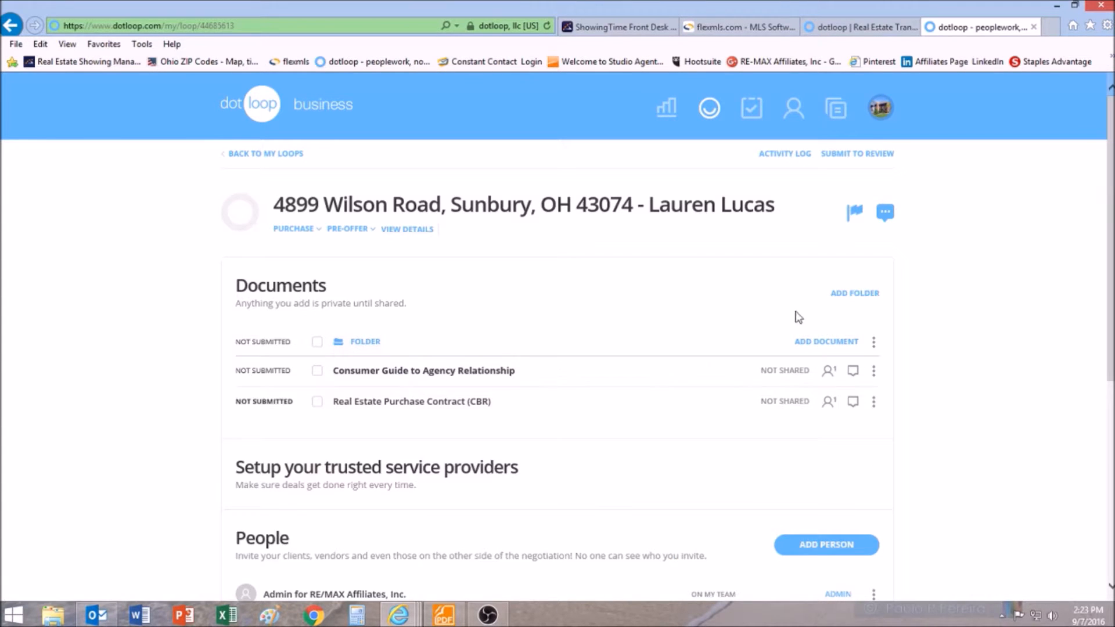
pyautogui.click(445, 372)
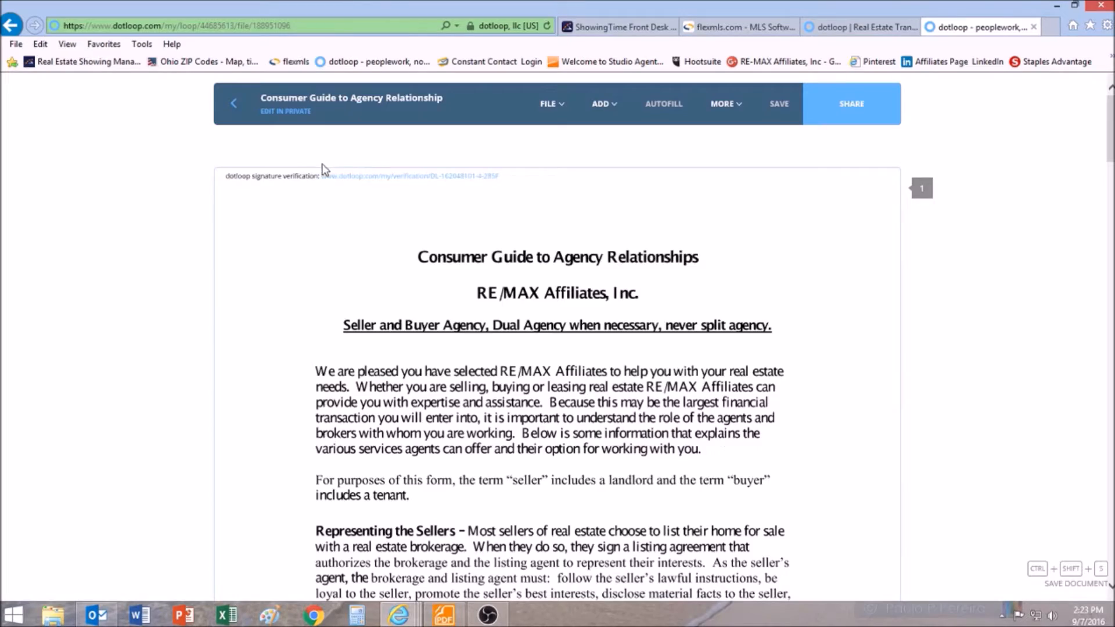
pyautogui.scroll(-20, 521, 293)
pyautogui.scroll(-15, 521, 293)
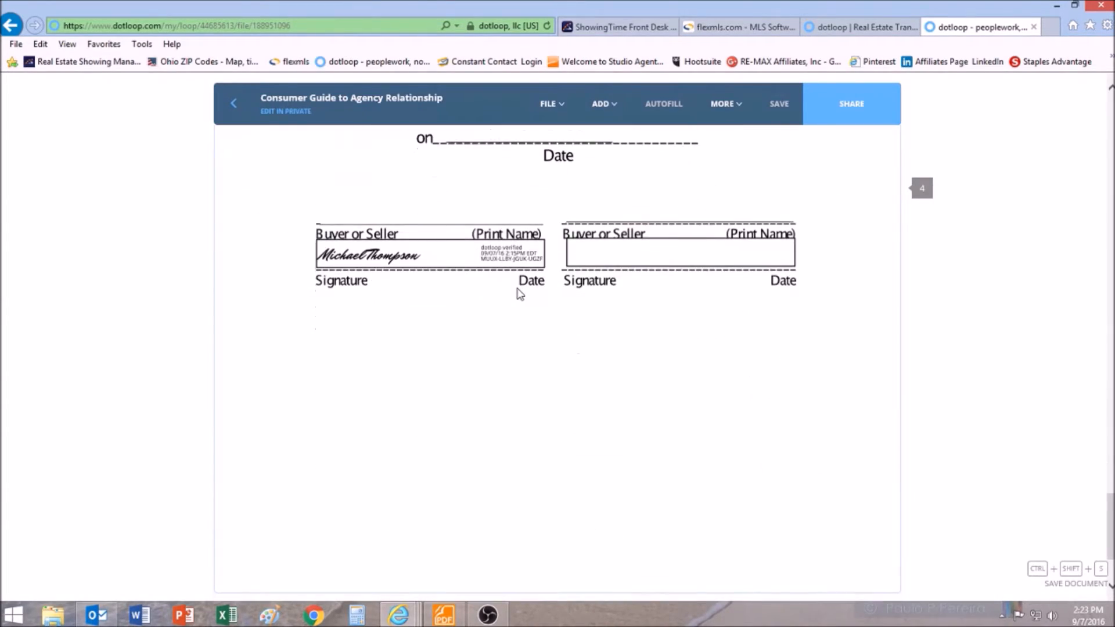
pyautogui.scroll(3, 520, 294)
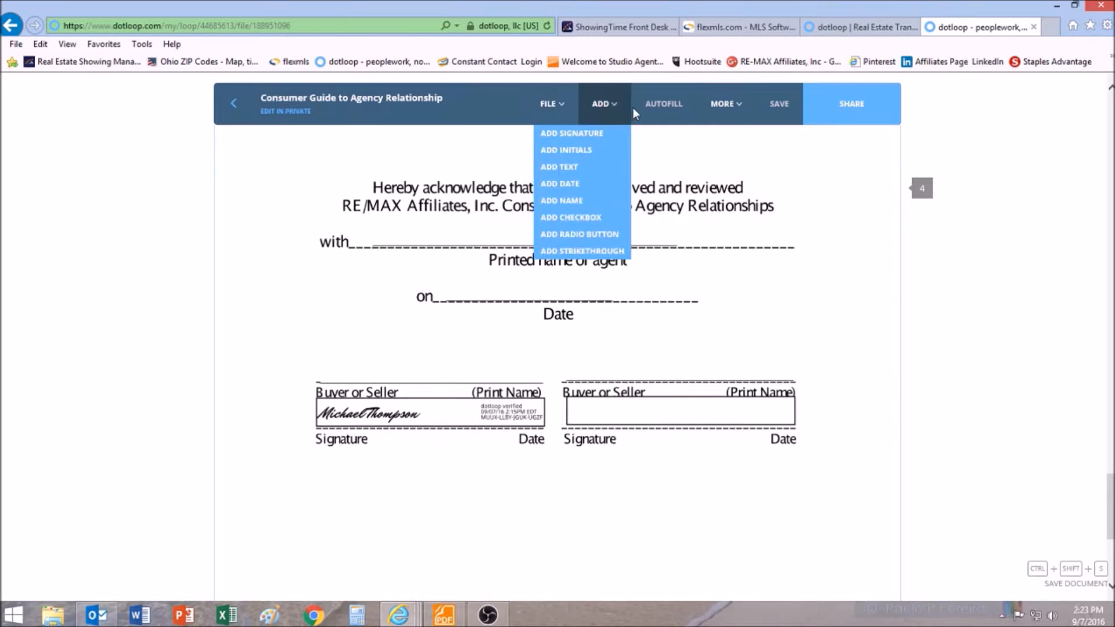
# - Place a signature field in the second signature box, assigned to Front Desk
pyautogui.moveTo(598, 110)
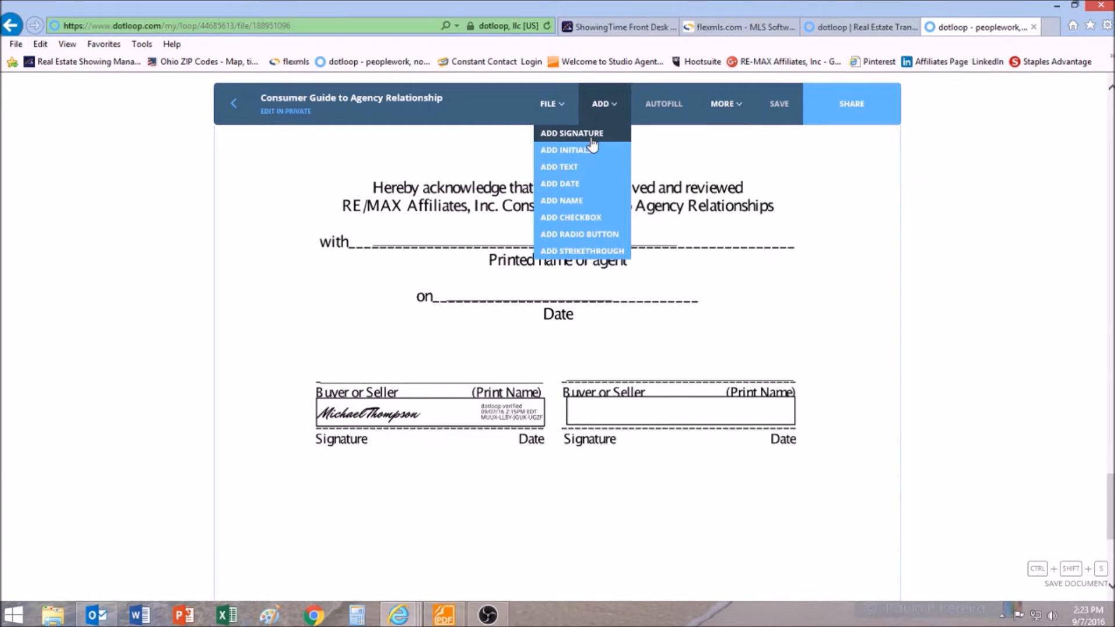
pyautogui.click(572, 133)
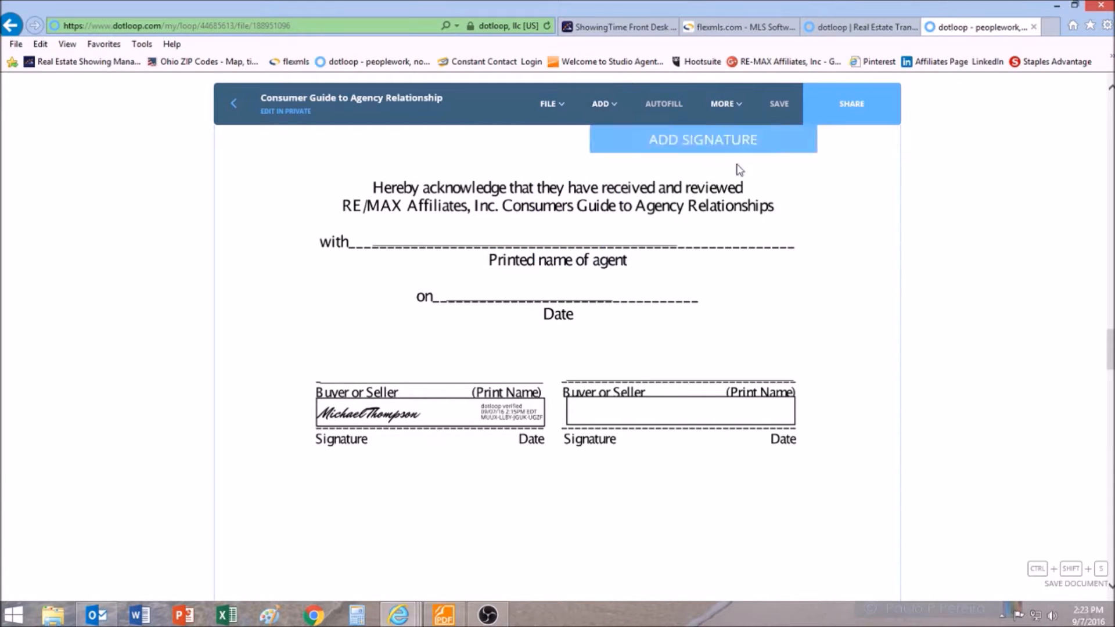
pyautogui.click(676, 431)
pyautogui.click(307, 148)
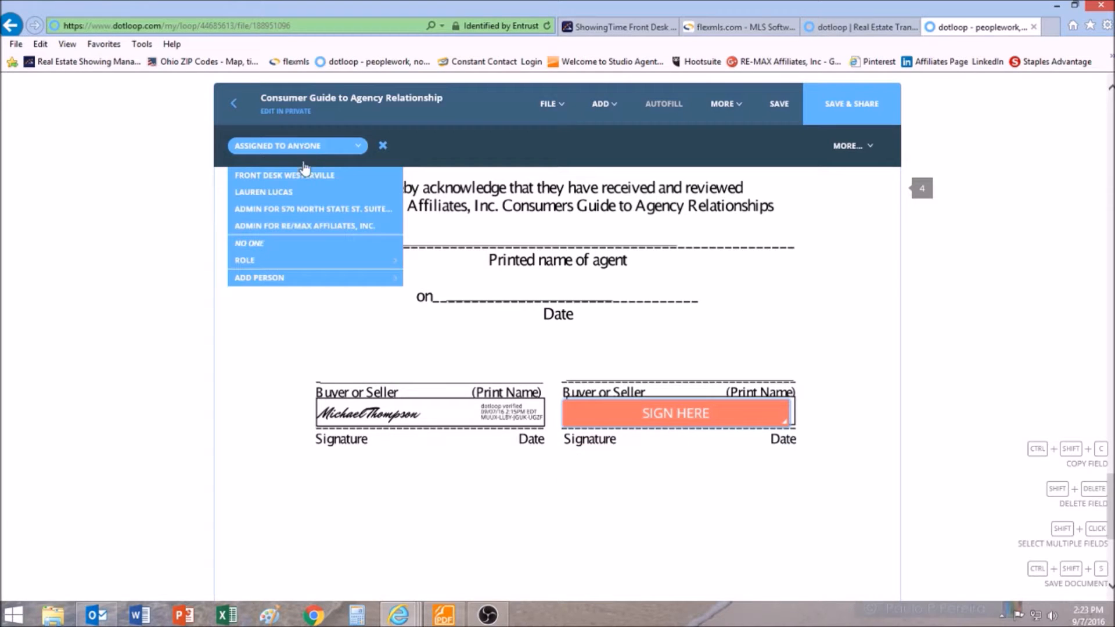
pyautogui.click(307, 176)
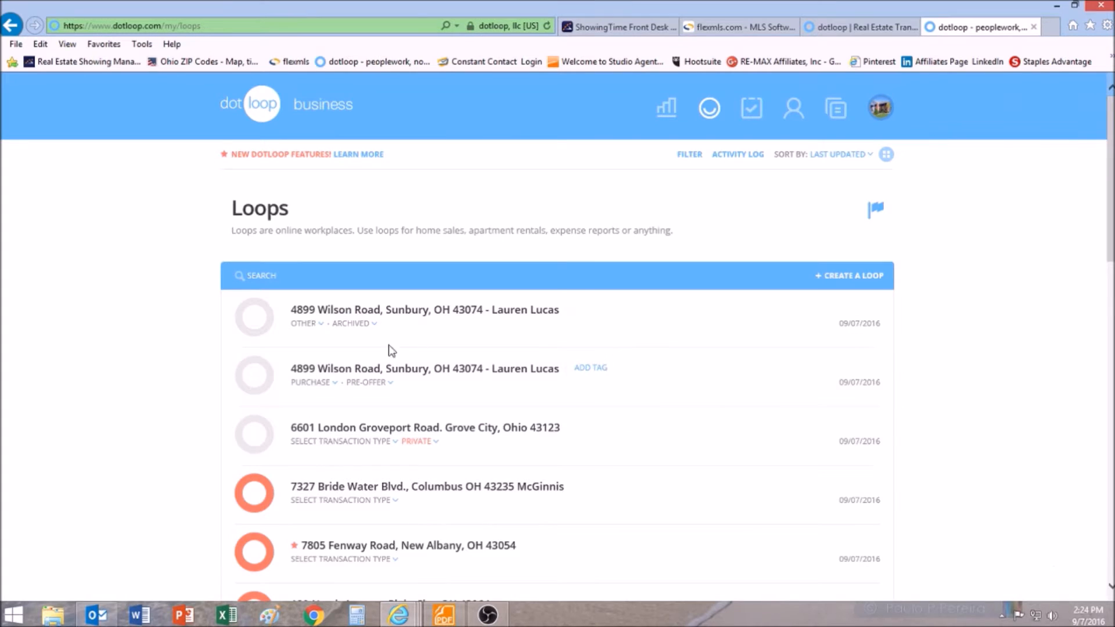
pyautogui.click(319, 325)
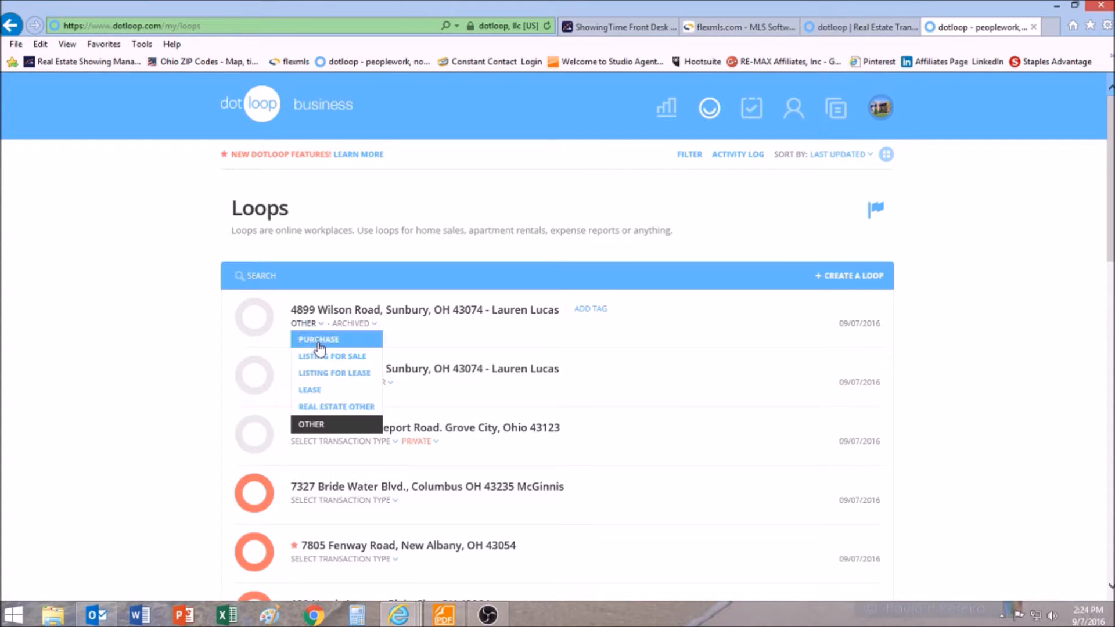
pyautogui.click(324, 432)
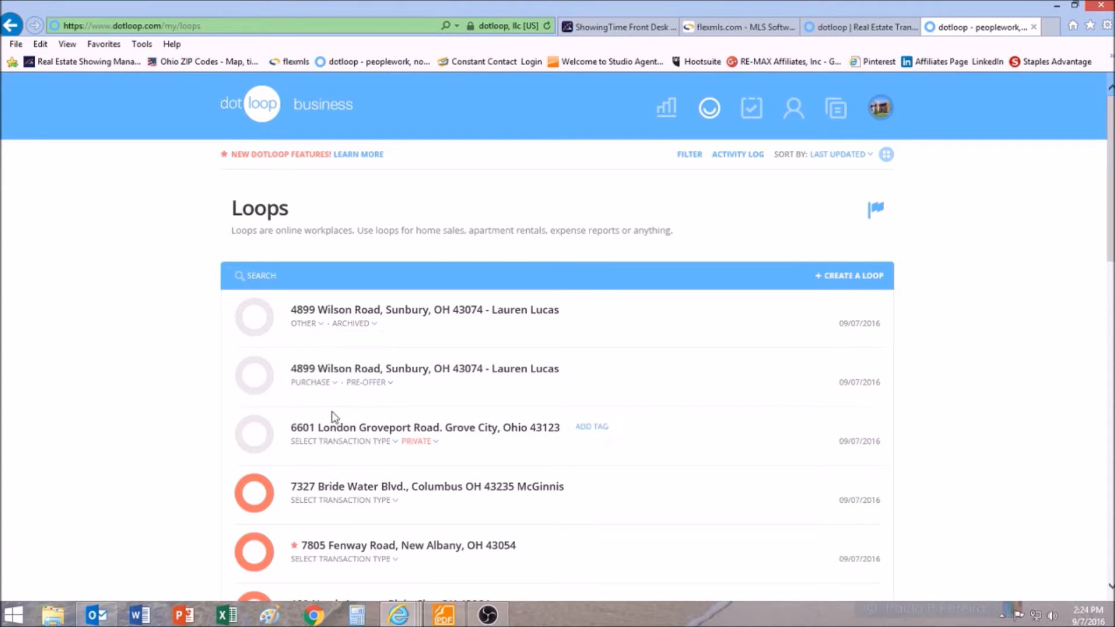
pyautogui.click(364, 324)
pyautogui.click(366, 356)
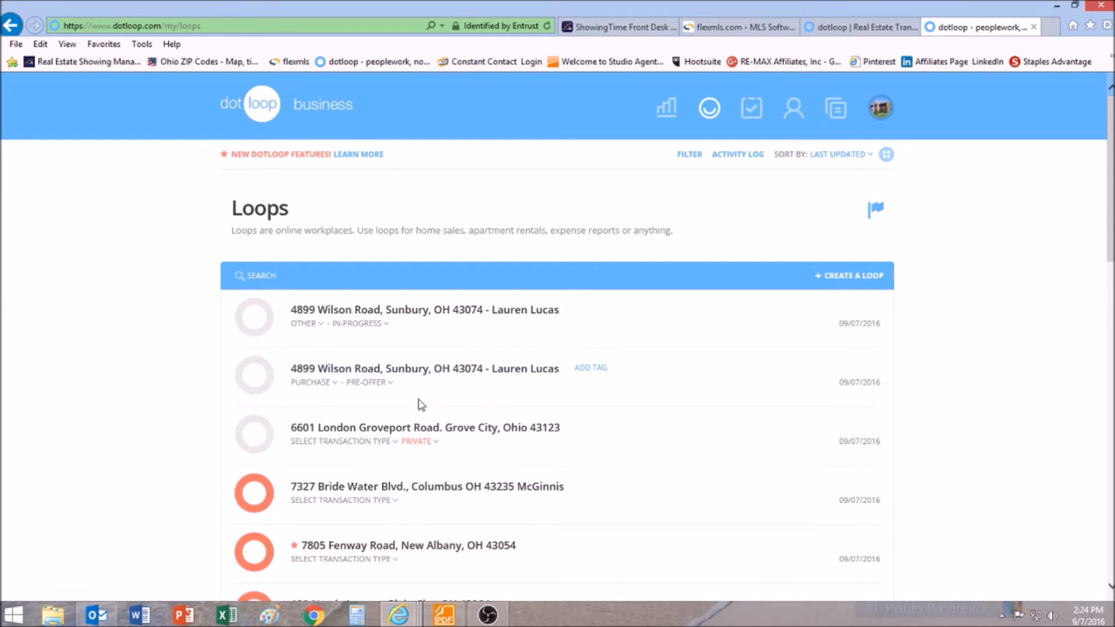
pyautogui.click(385, 324)
pyautogui.click(372, 392)
# - Filter the loop list to the Active Listing status
pyautogui.click(691, 156)
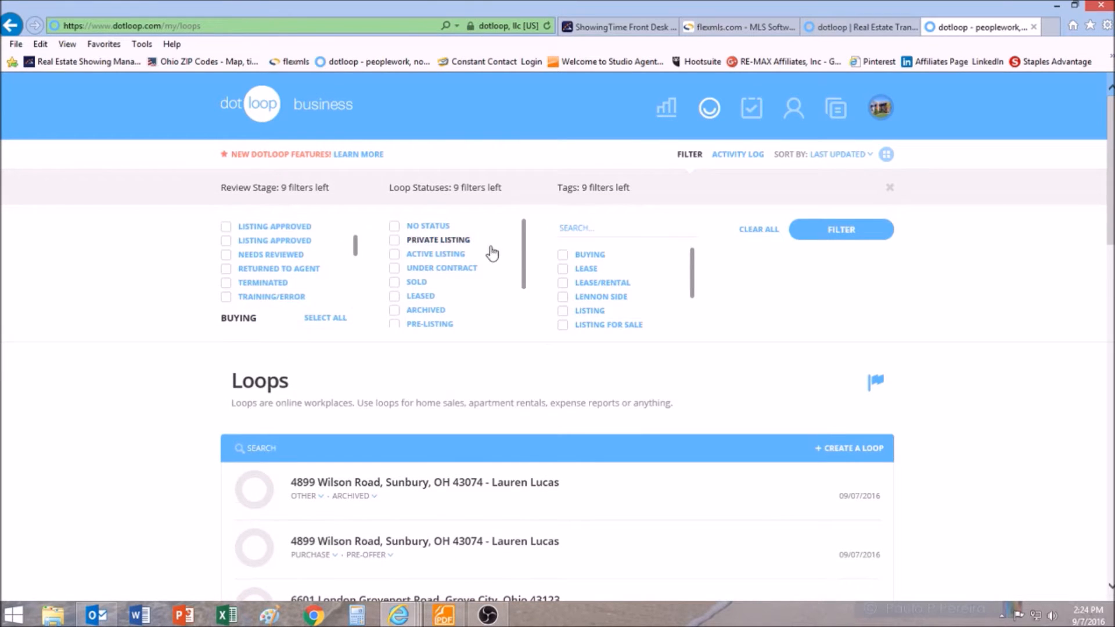
pyautogui.scroll(-1, 521, 244)
pyautogui.click(394, 238)
pyautogui.click(837, 237)
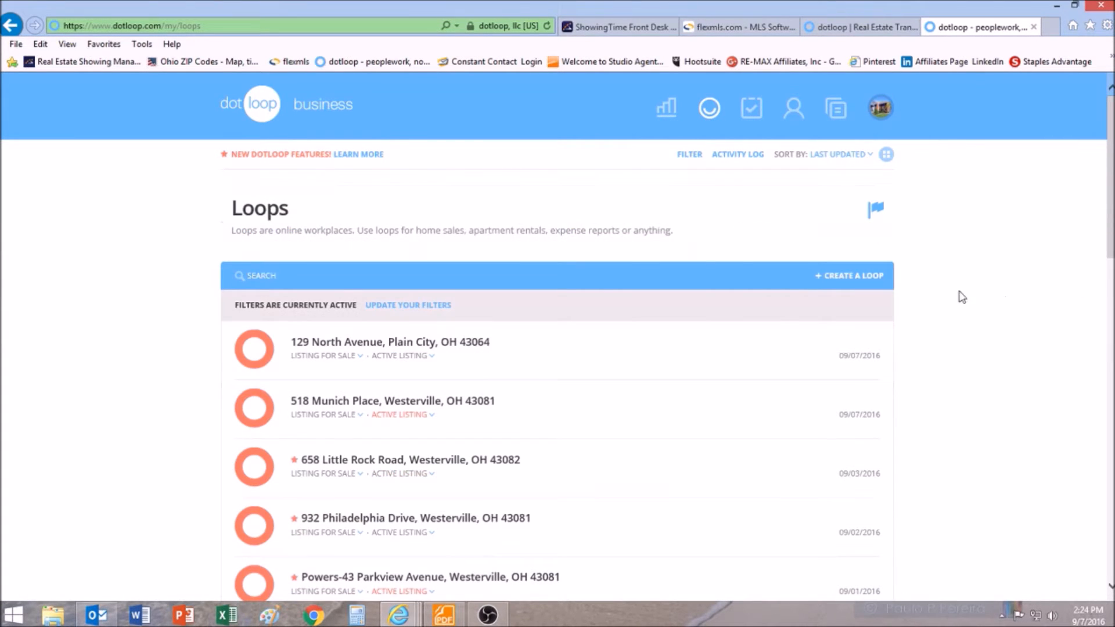
pyautogui.scroll(-1, 495, 261)
pyautogui.scroll(1, 495, 262)
pyautogui.click(484, 282)
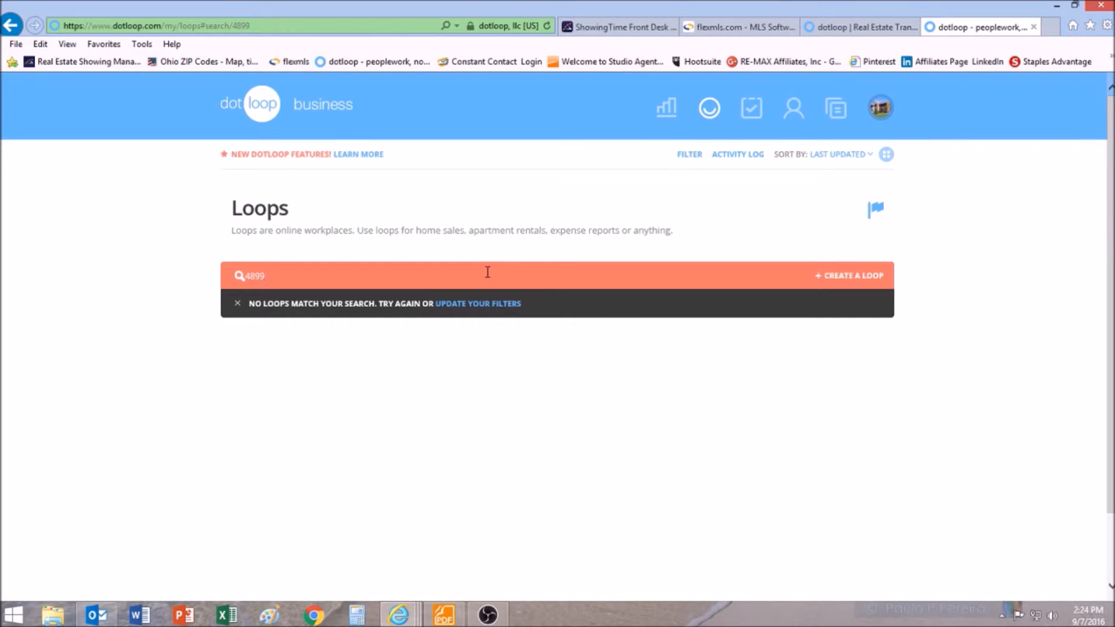
pyautogui.click(488, 304)
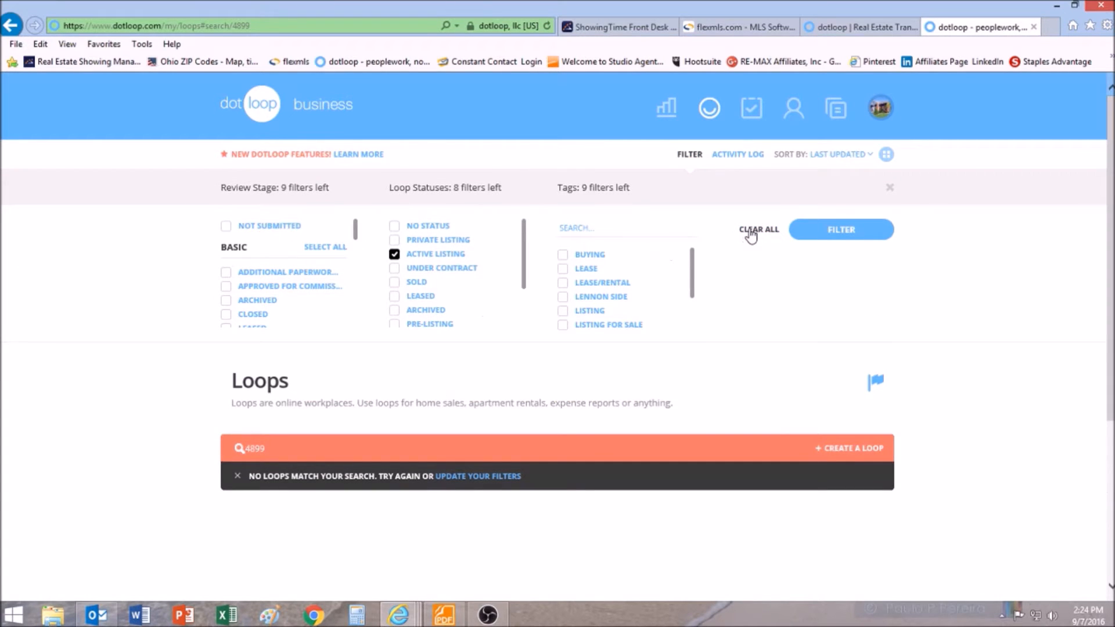
pyautogui.click(837, 231)
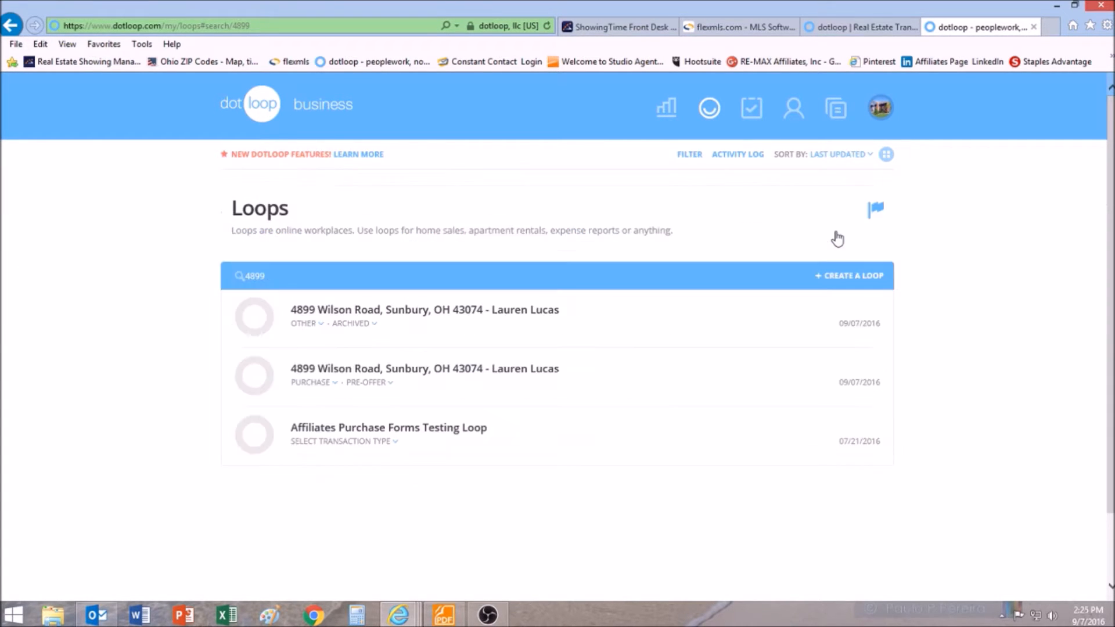
pyautogui.click(385, 375)
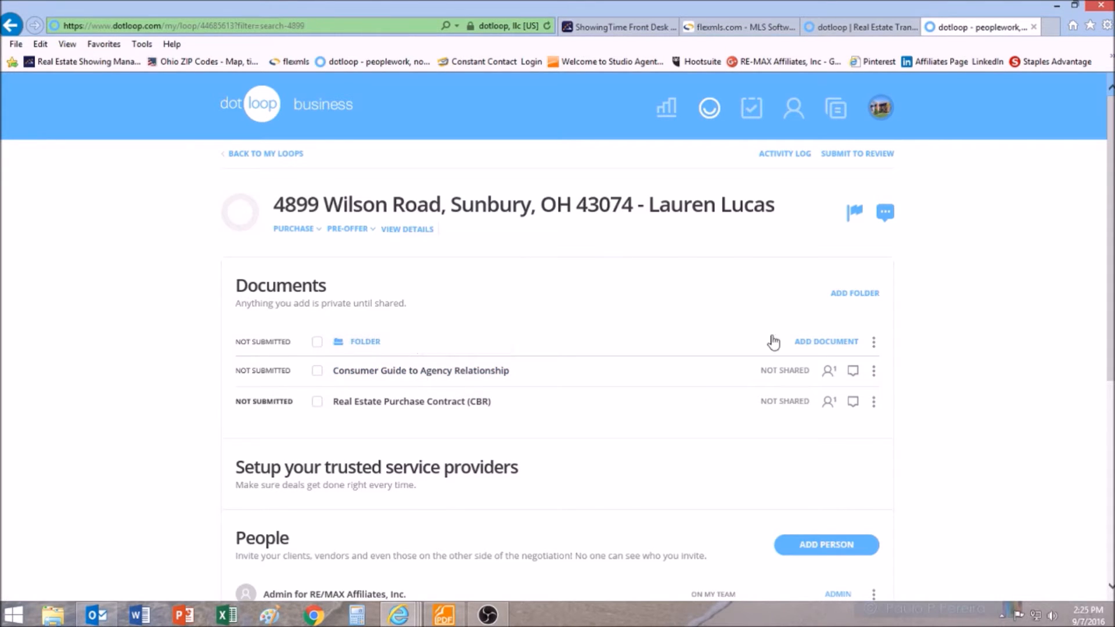
pyautogui.click(844, 347)
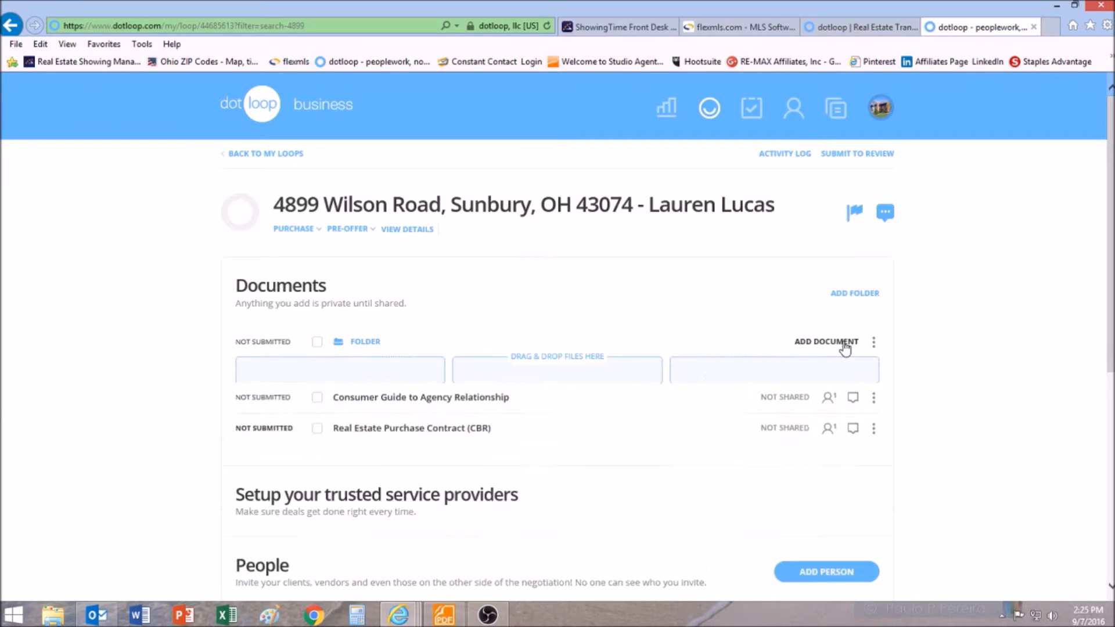
pyautogui.click(782, 431)
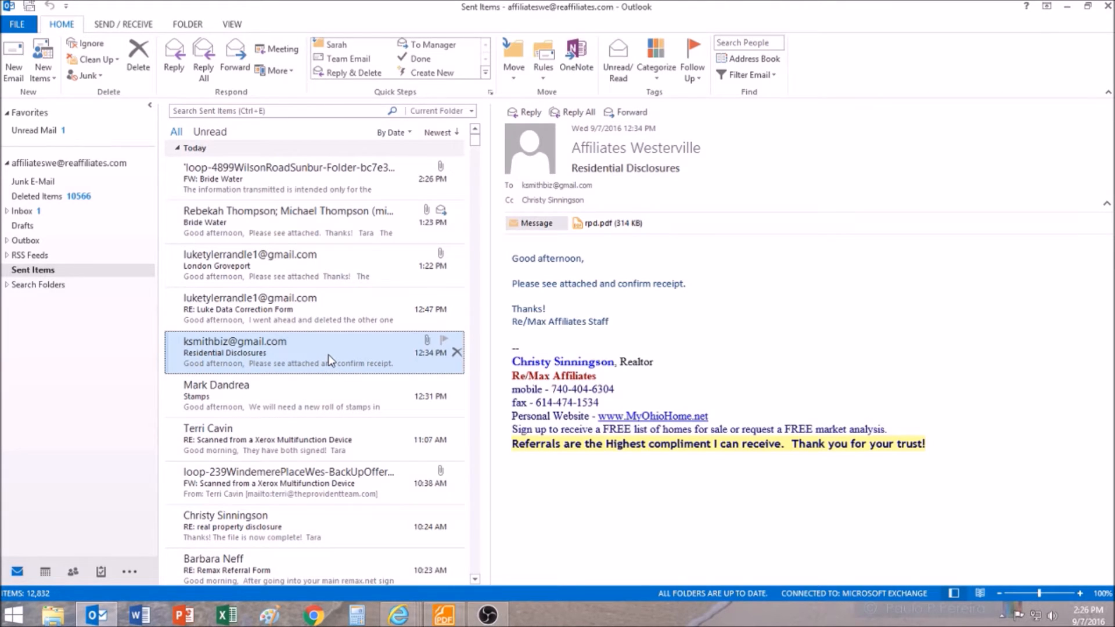
# - Forward the Residential Disclosures email with rpd.pdf to the pasted loop upload address, then minimize Outlook
pyautogui.click(631, 112)
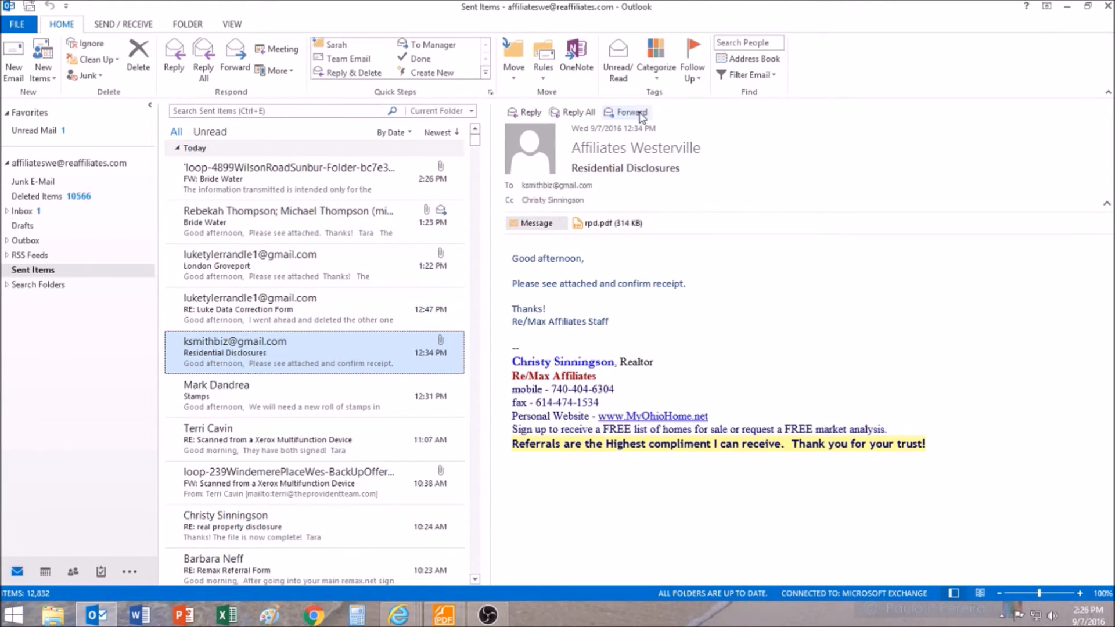
pyautogui.rightClick(617, 139)
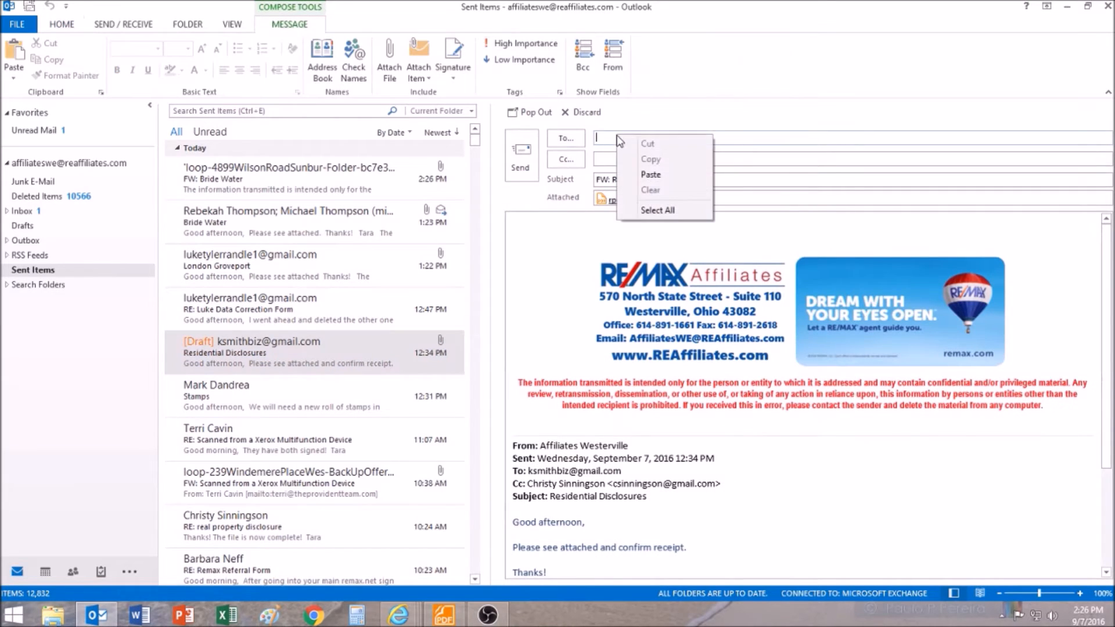
pyautogui.click(650, 174)
pyautogui.click(521, 156)
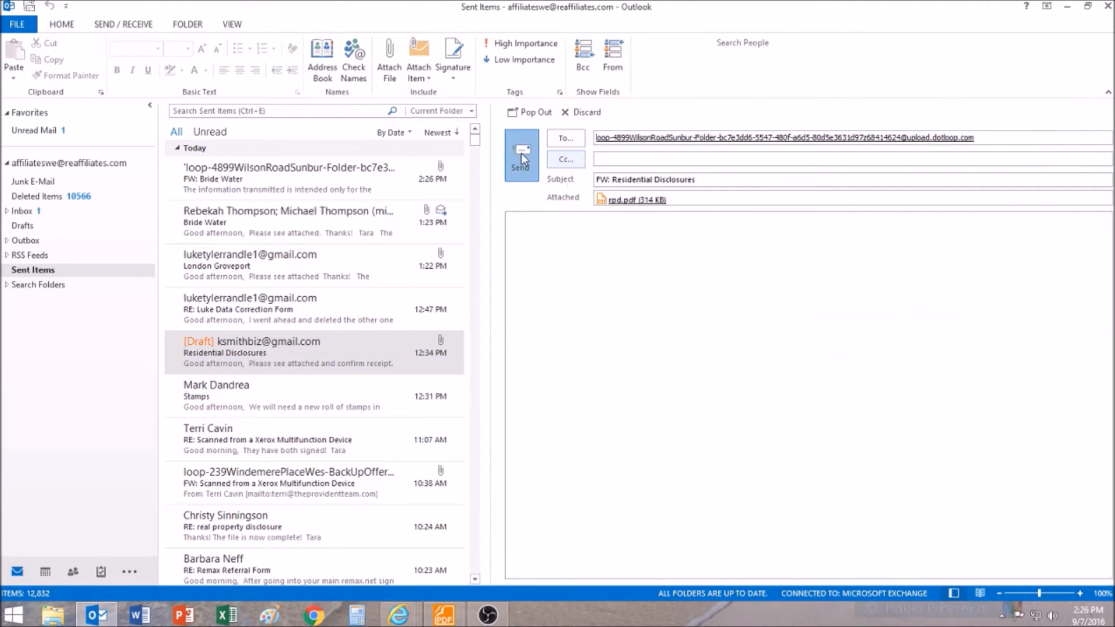
pyautogui.click(1072, 8)
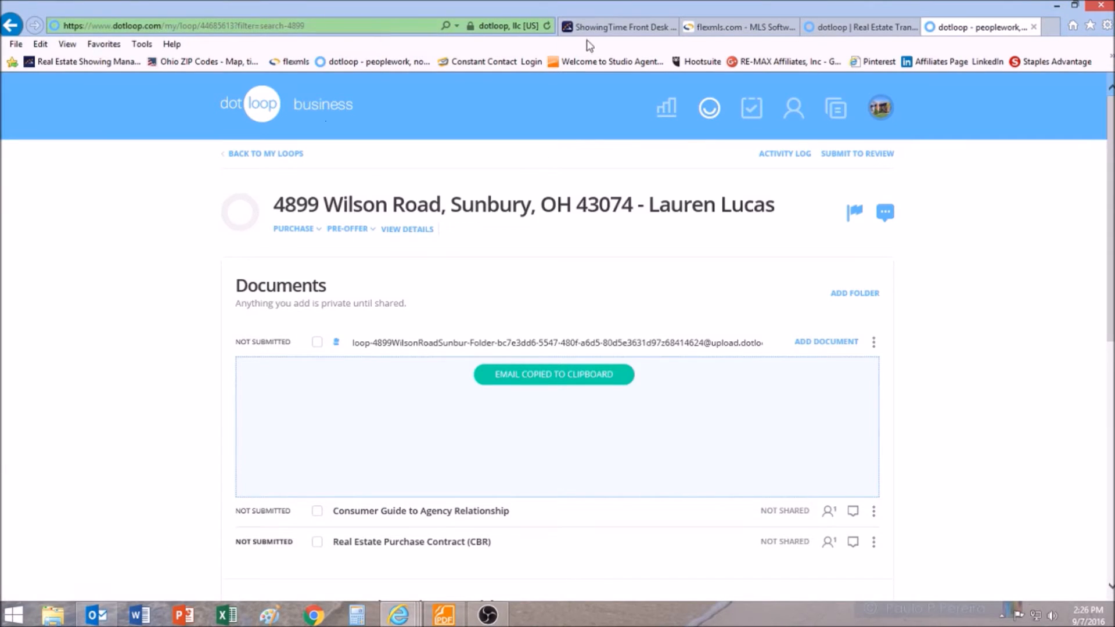
pyautogui.click(548, 26)
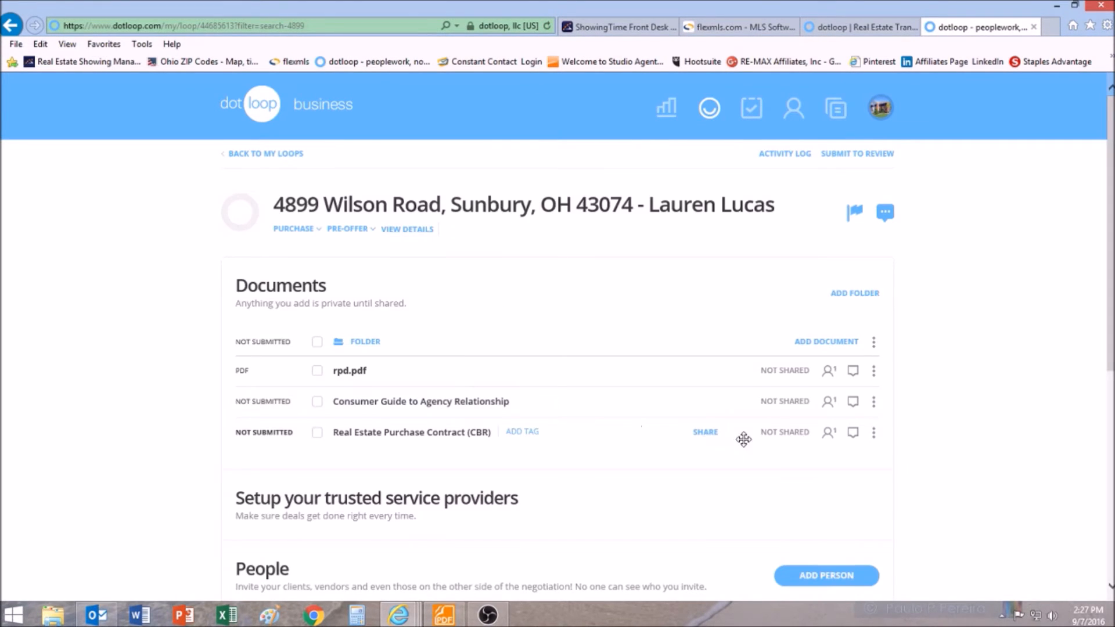
pyautogui.scroll(-2, 571, 382)
pyautogui.scroll(2, 571, 387)
# - Submit the folder for review with type Buying and a brief message to the admins
pyautogui.click(880, 155)
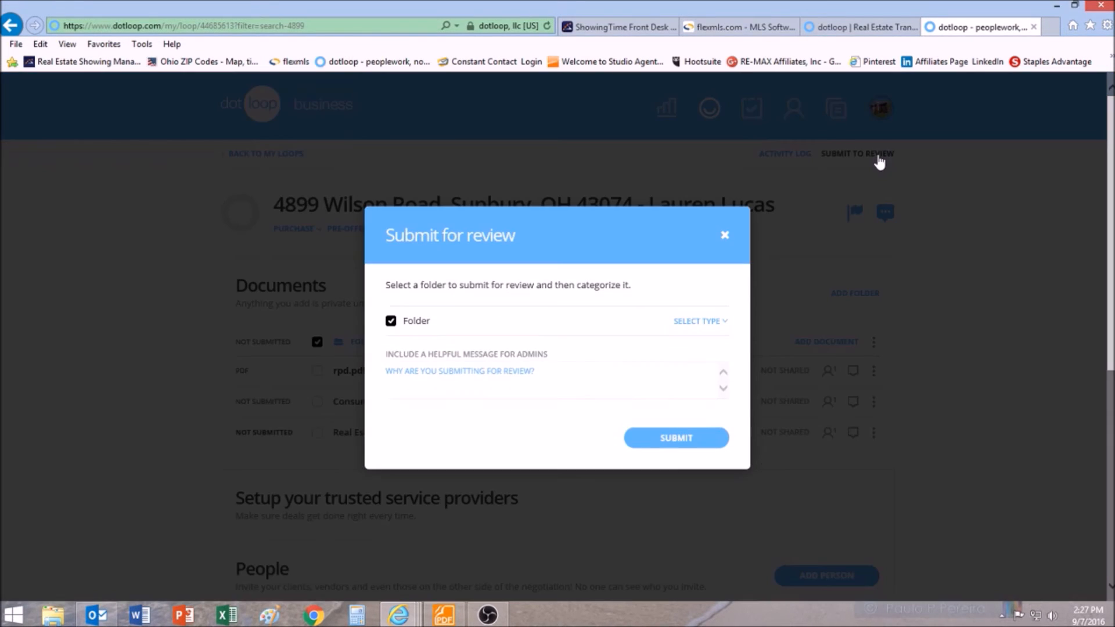
pyautogui.click(720, 323)
pyautogui.click(713, 355)
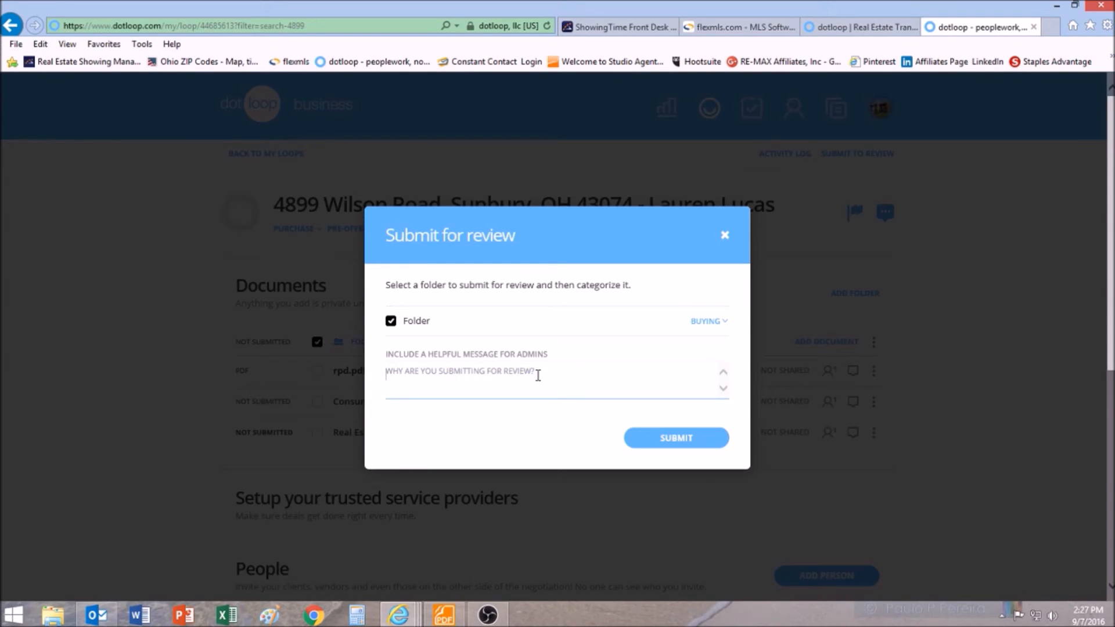
pyautogui.write('Here is my new buying loop - thanks!')
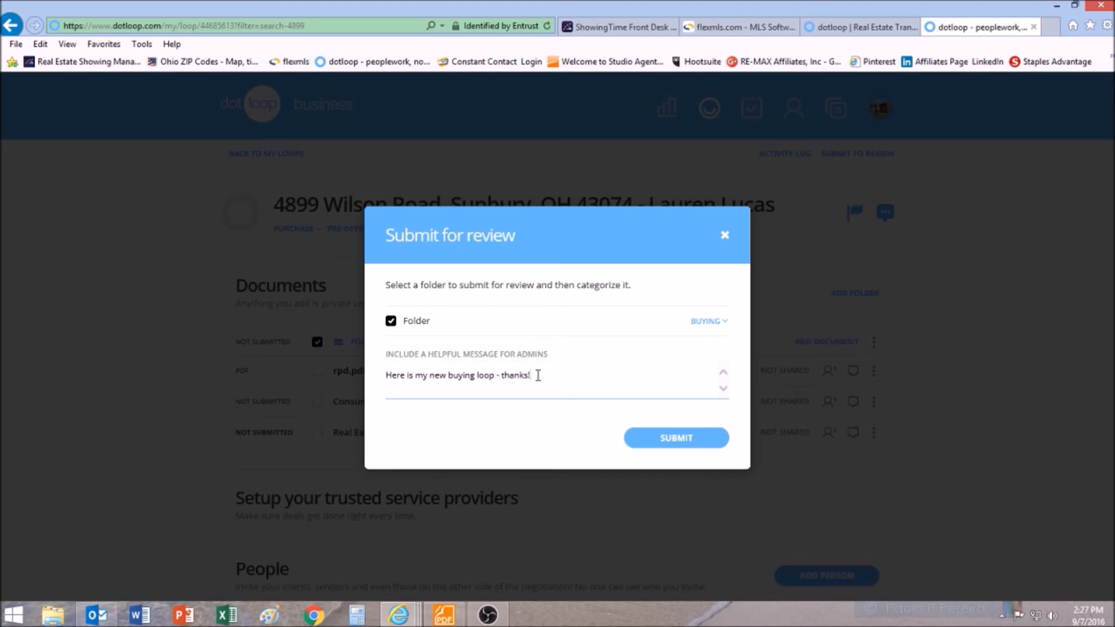
pyautogui.click(713, 443)
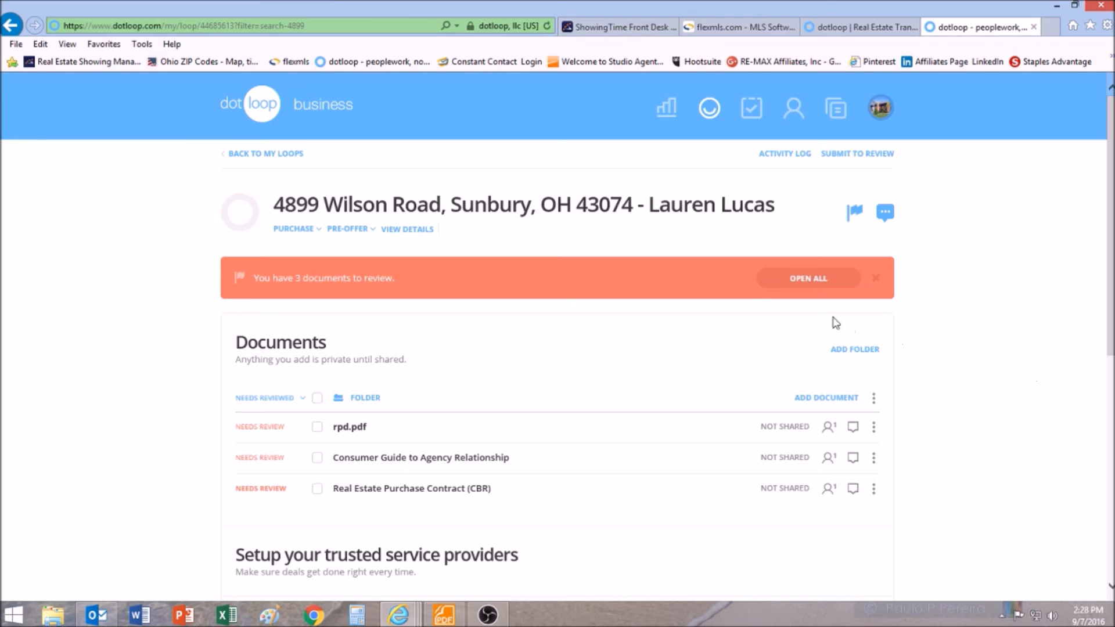
# - Open all documents under review, approve rpd.pdf and return the Consumer Guide to Agency Relationship
pyautogui.click(815, 285)
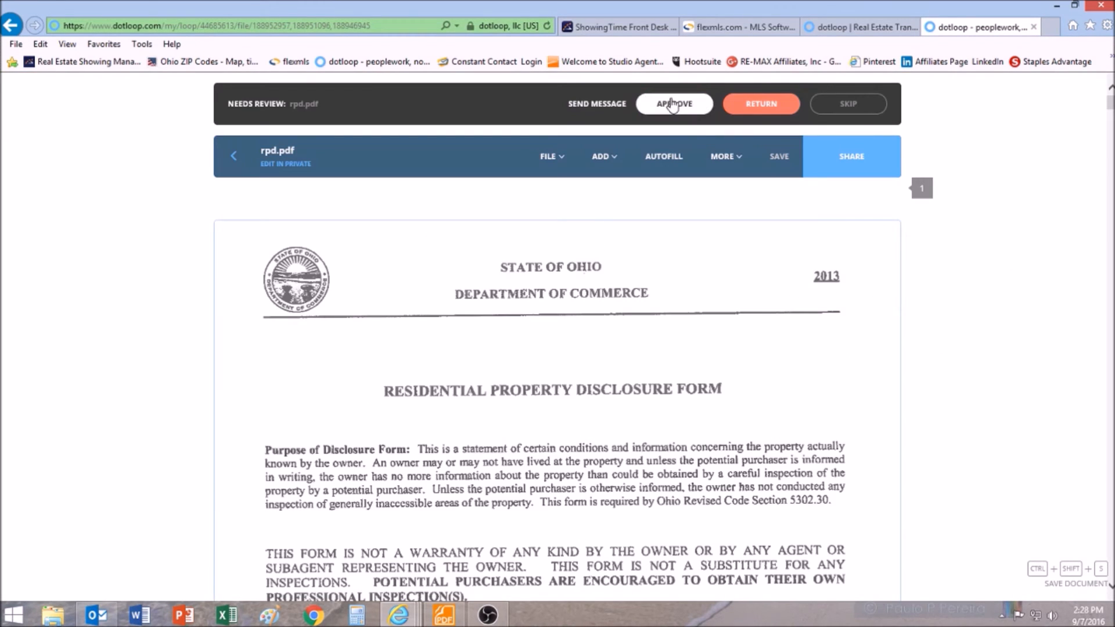
pyautogui.click(673, 108)
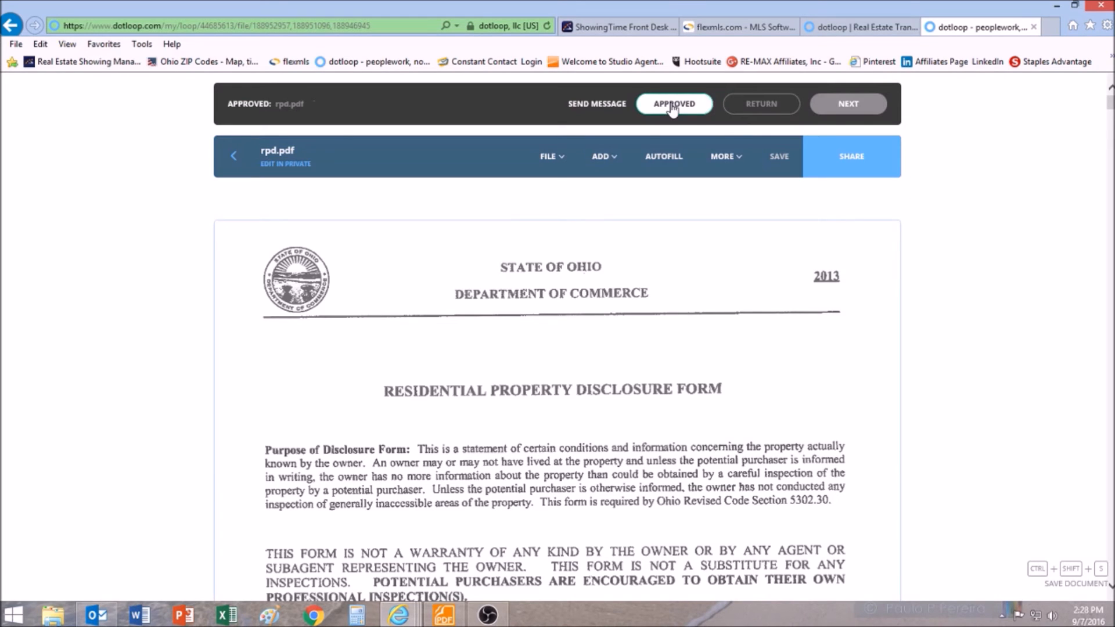
pyautogui.click(836, 112)
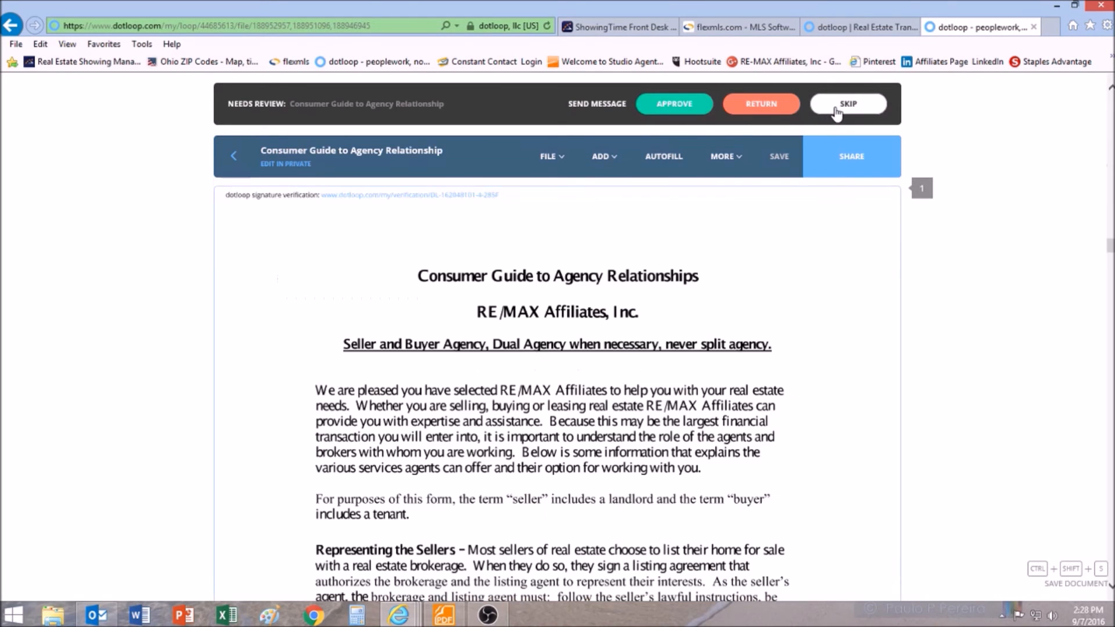
pyautogui.click(760, 107)
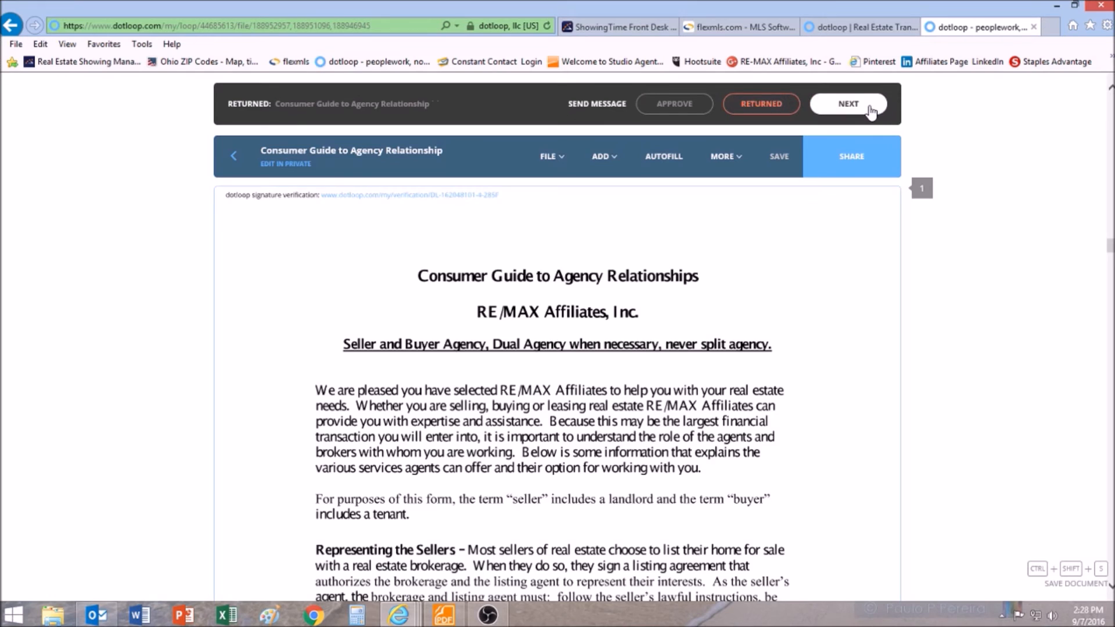
pyautogui.click(870, 110)
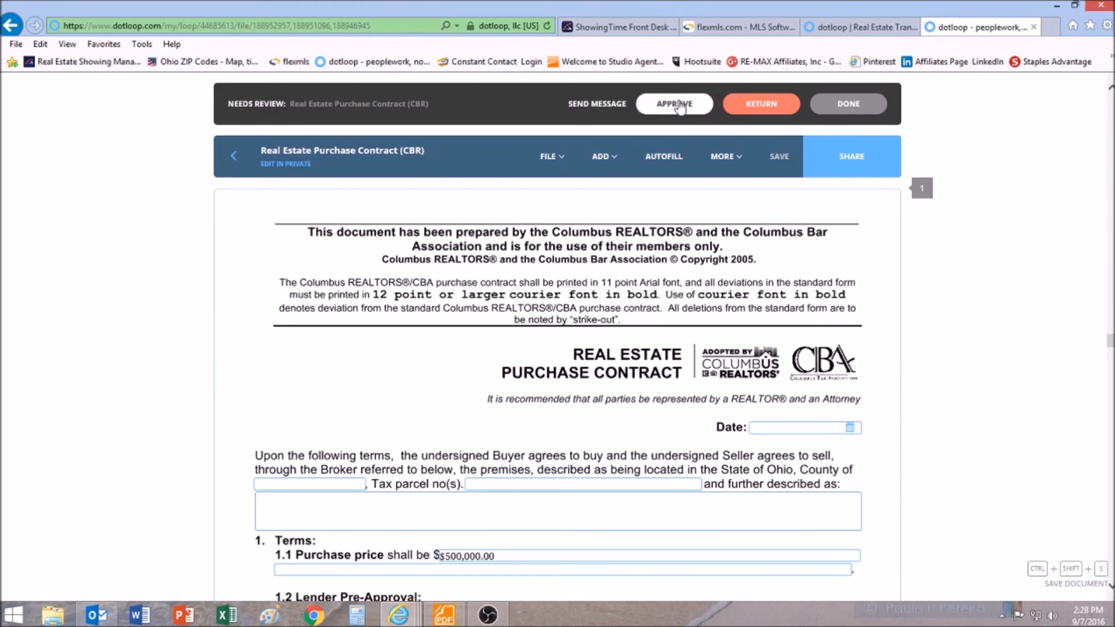
# - Approve the Real Estate Purchase Contract (CBR) and confirm the finished review stage
pyautogui.click(680, 107)
pyautogui.click(846, 111)
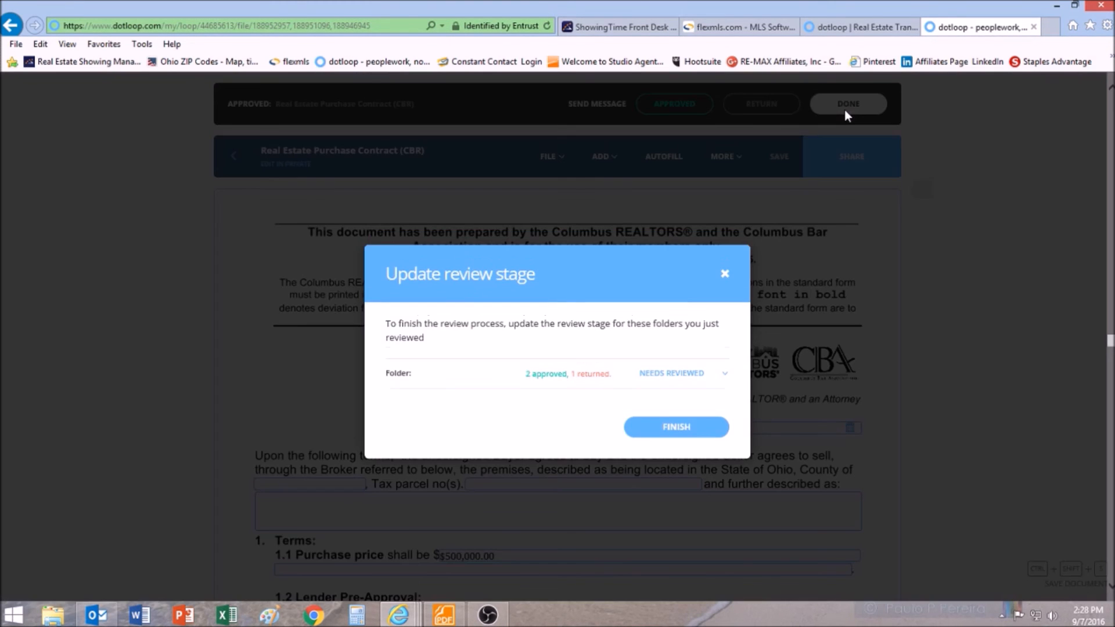
pyautogui.click(679, 432)
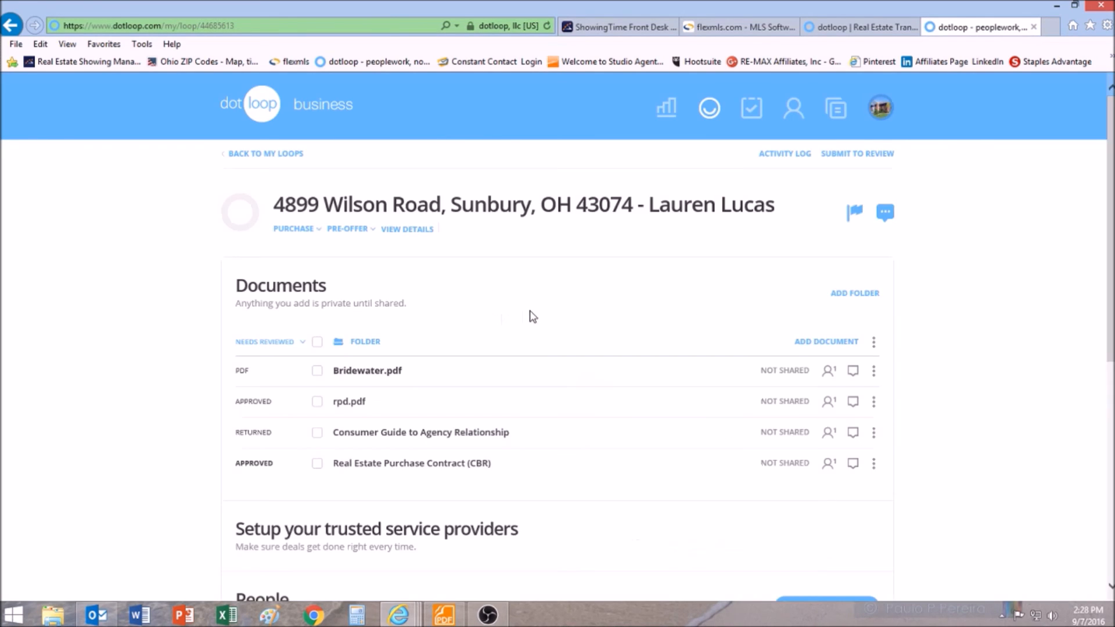
pyautogui.scroll(-3, 502, 317)
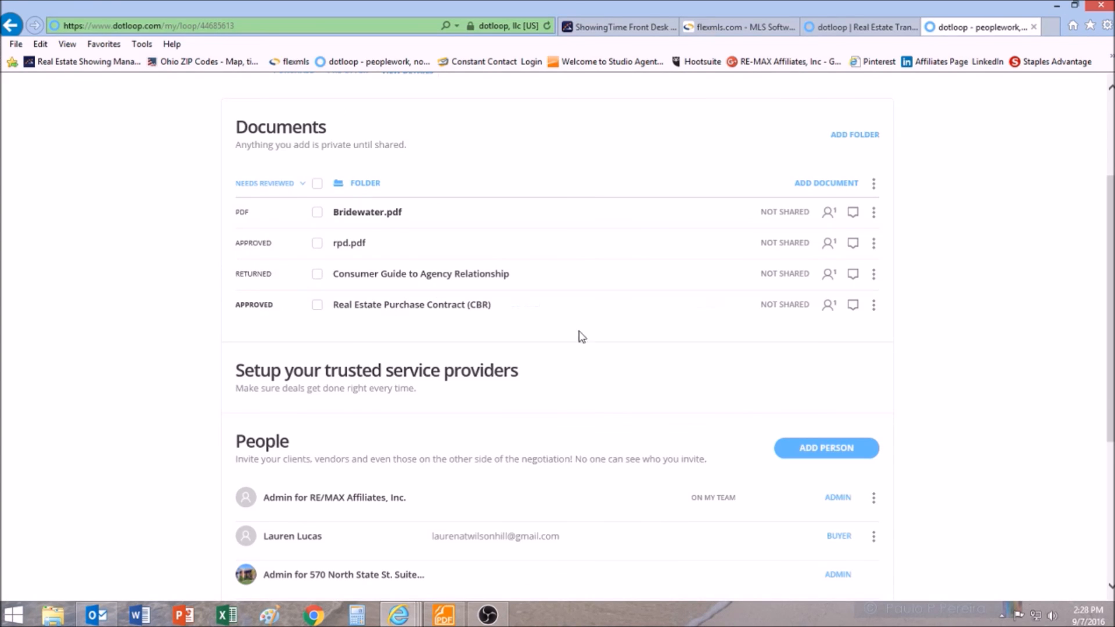
pyautogui.scroll(3, 604, 340)
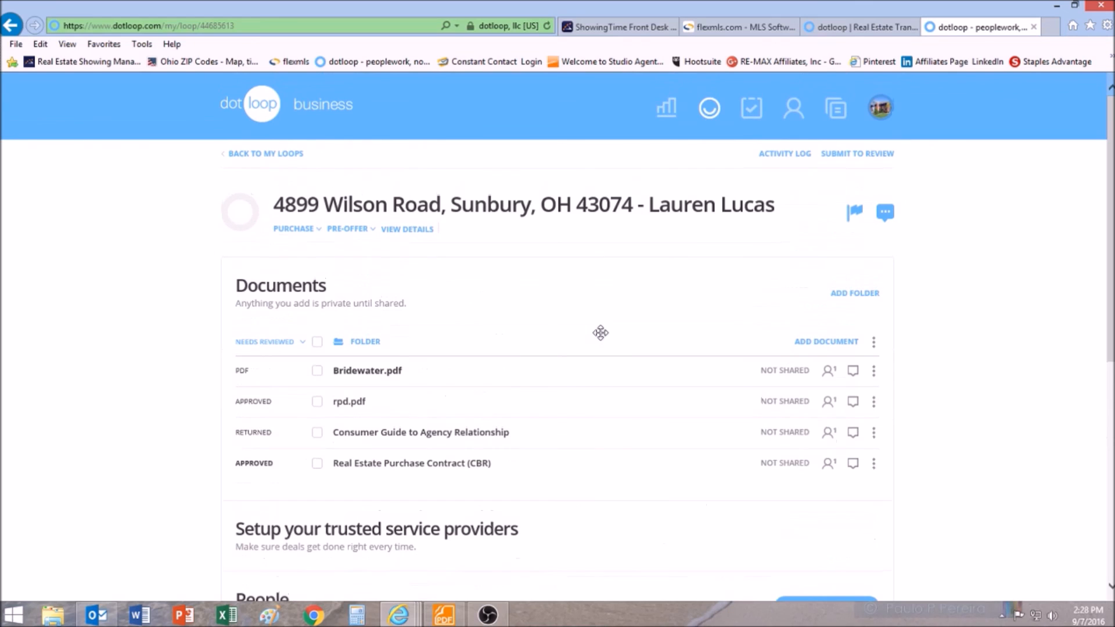